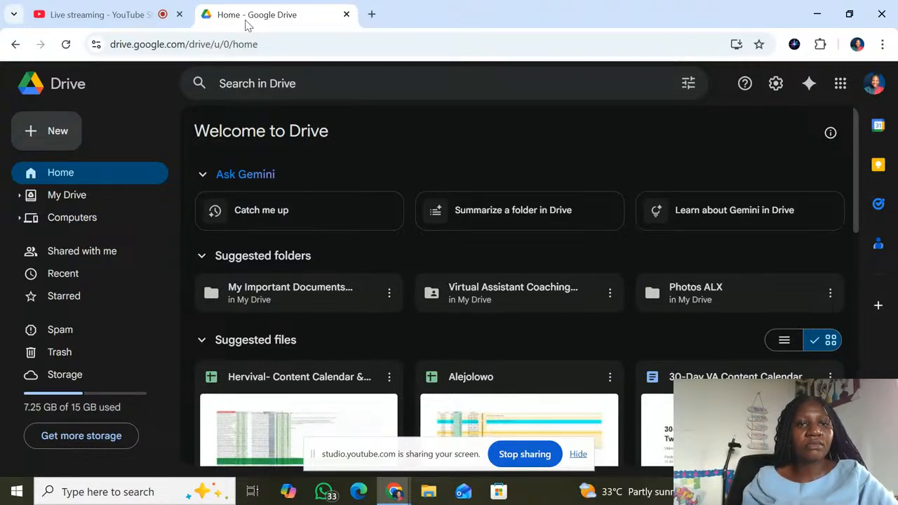
# Check the live stream and its chat in YouTube Studio, and return to Google Drive
pyautogui.moveTo(138, 14)
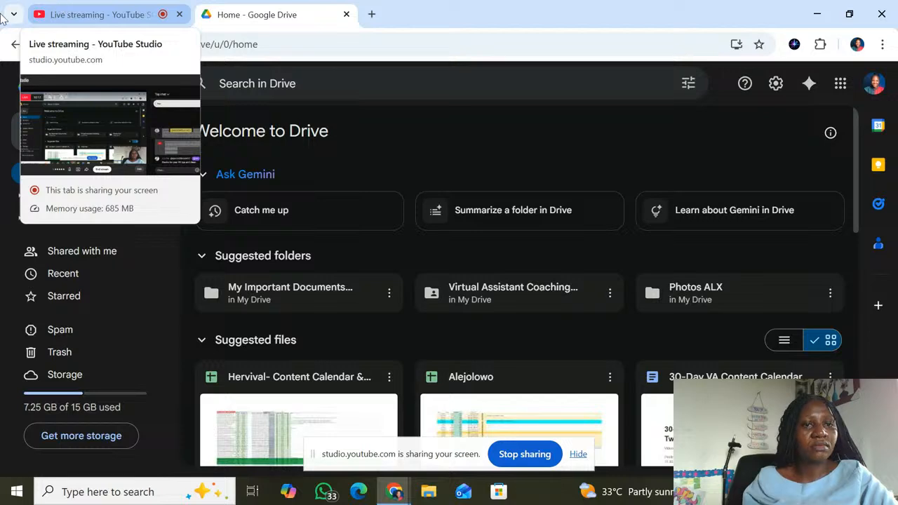
pyautogui.click(69, 9)
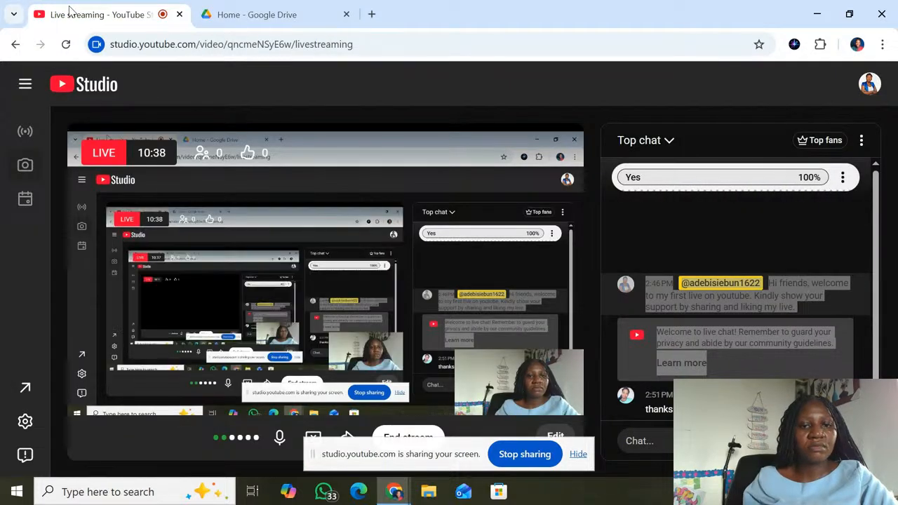
pyautogui.click(240, 9)
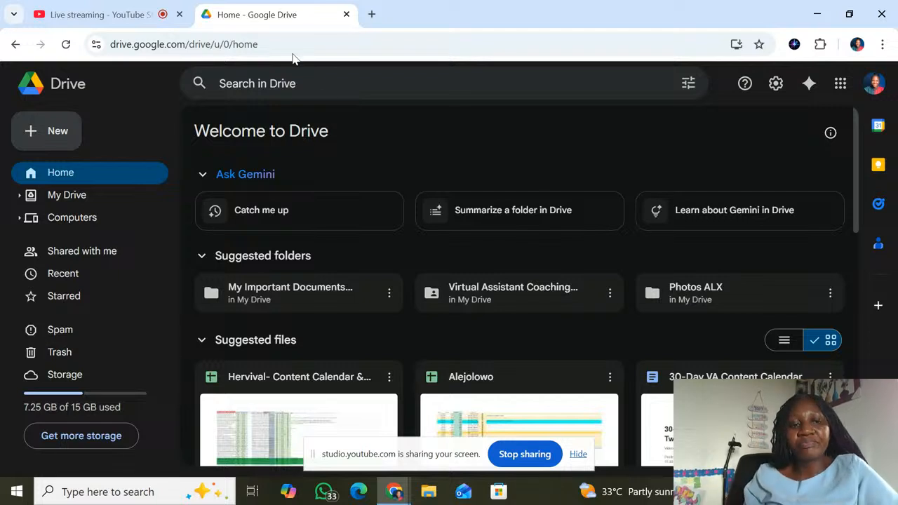
# Create a new Drive folder named "Virtual assistant tools series"
pyautogui.click(37, 140)
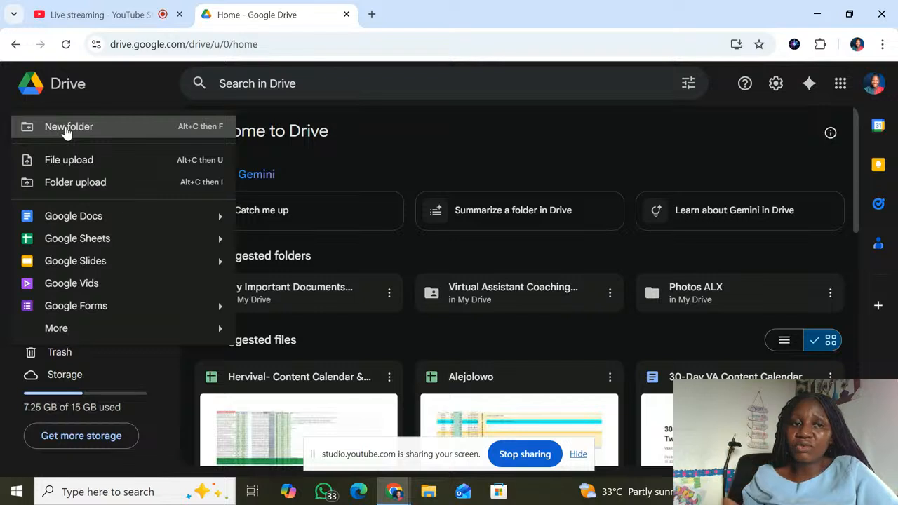
pyautogui.click(67, 131)
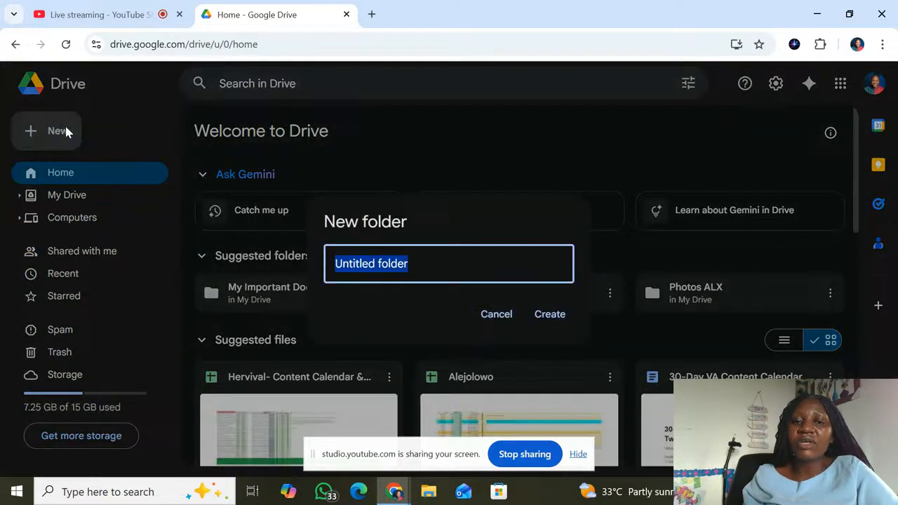
pyautogui.write('Virtual')
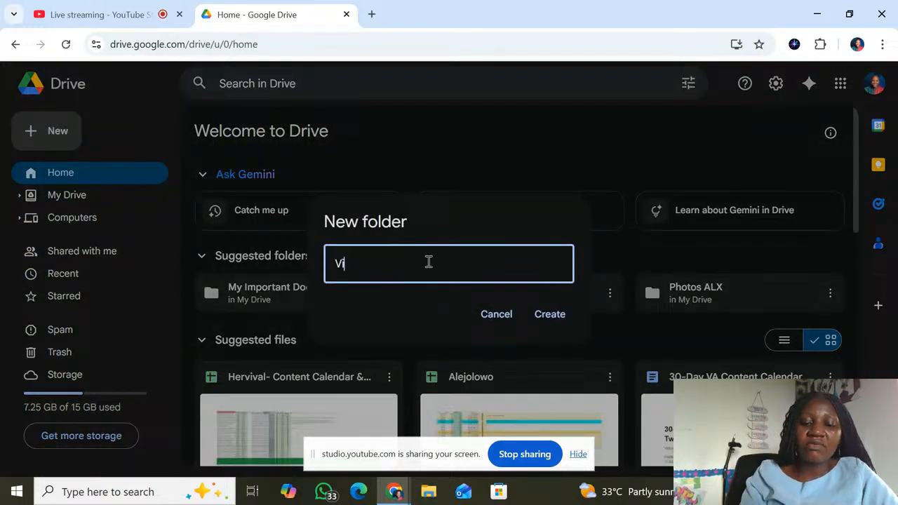
pyautogui.write(' assista')
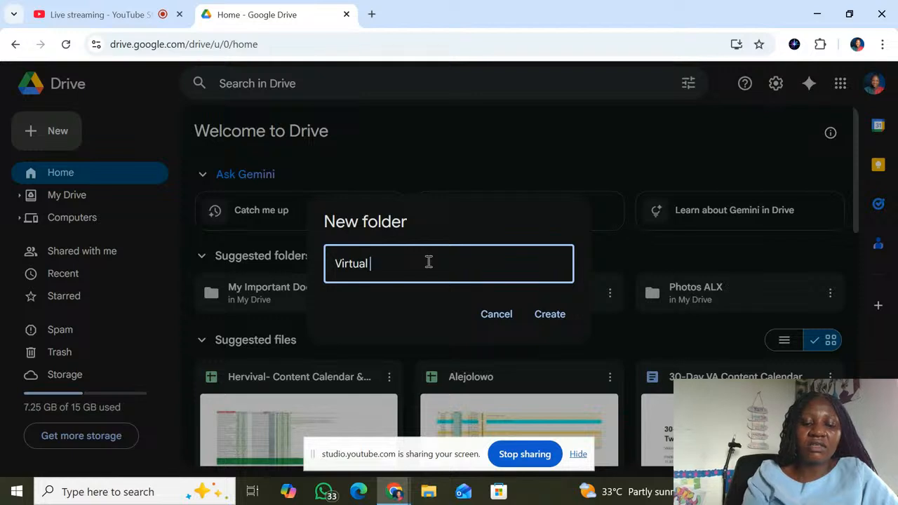
pyautogui.write('nt ')
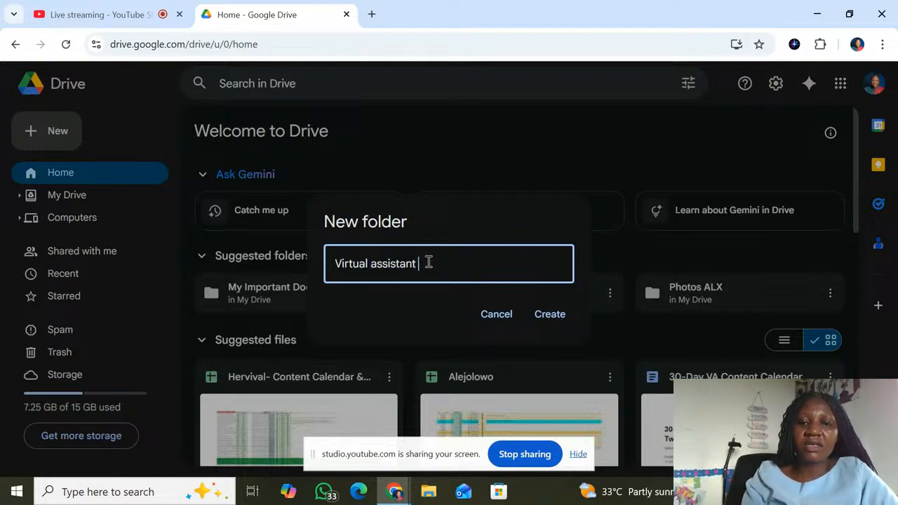
pyautogui.write('tools')
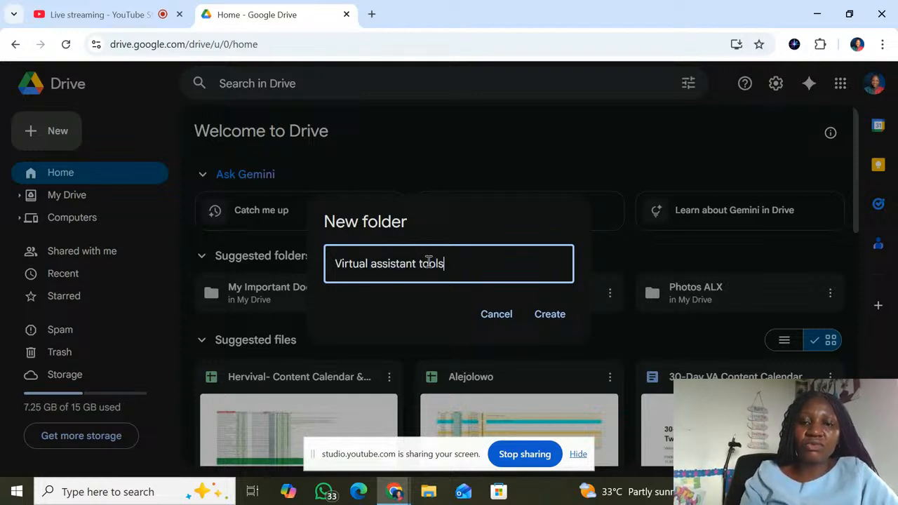
pyautogui.write(' series')
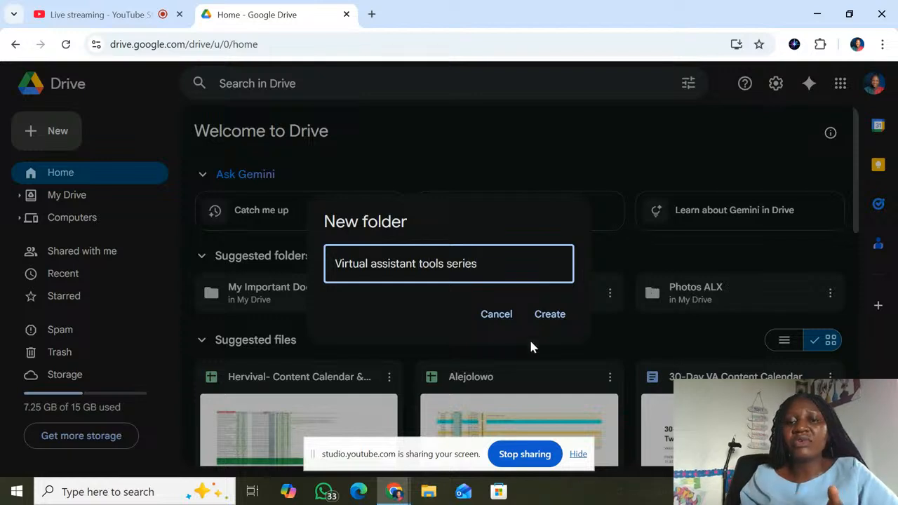
pyautogui.click(547, 317)
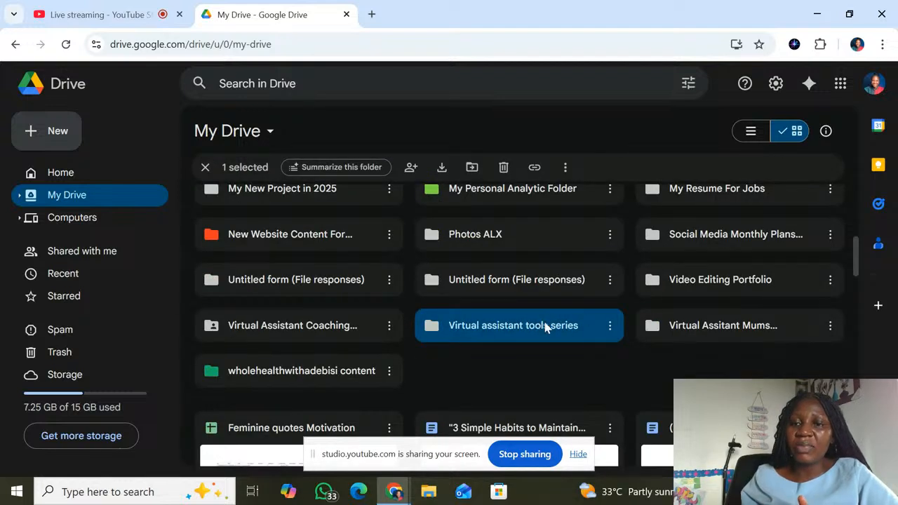
# Open the "Virtual assistant tools series" folder and create a blank Google Docs document inside it
pyautogui.doubleClick(503, 329)
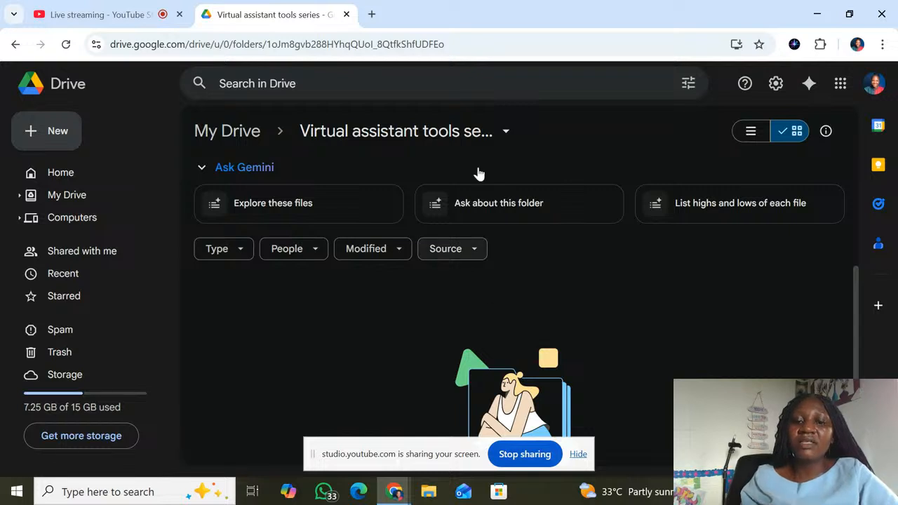
pyautogui.click(49, 127)
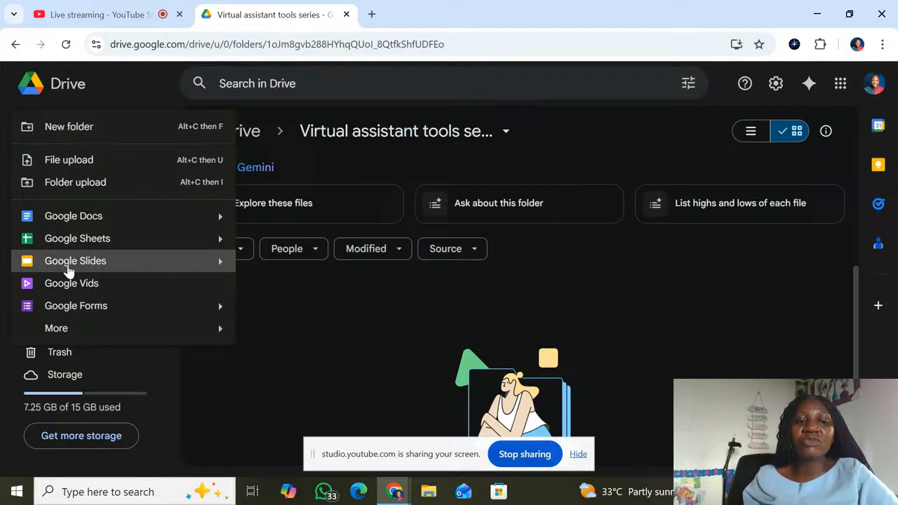
pyautogui.click(40, 221)
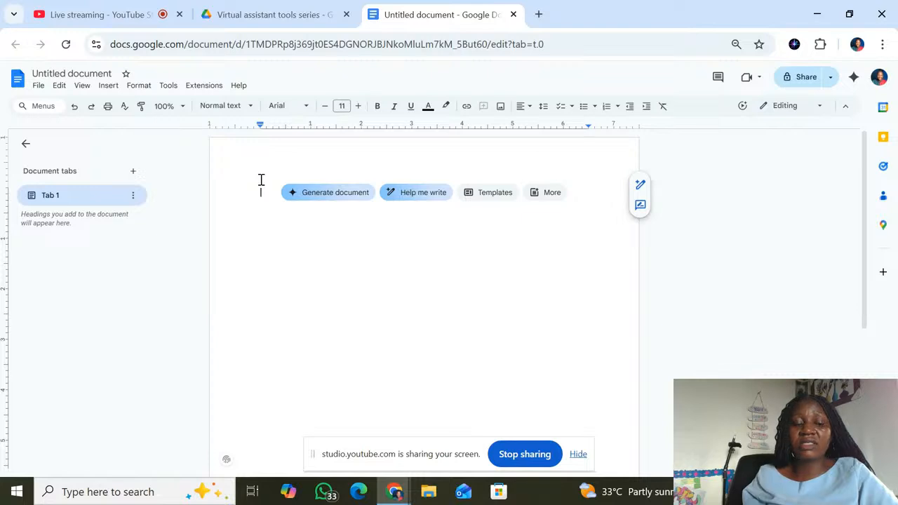
# Enter the text "GoogleDoc" in the document body and name the document GoogleDoc
pyautogui.write('Goog')
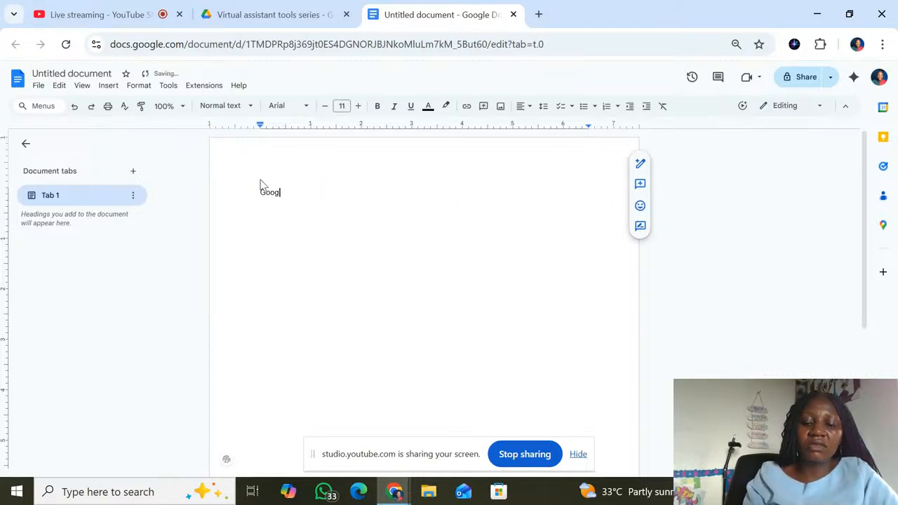
pyautogui.write('leDoc')
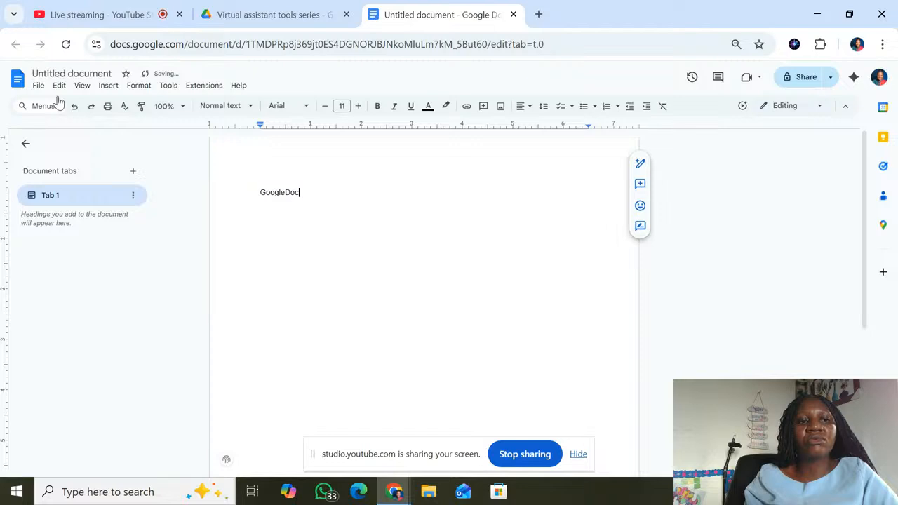
pyautogui.click(66, 73)
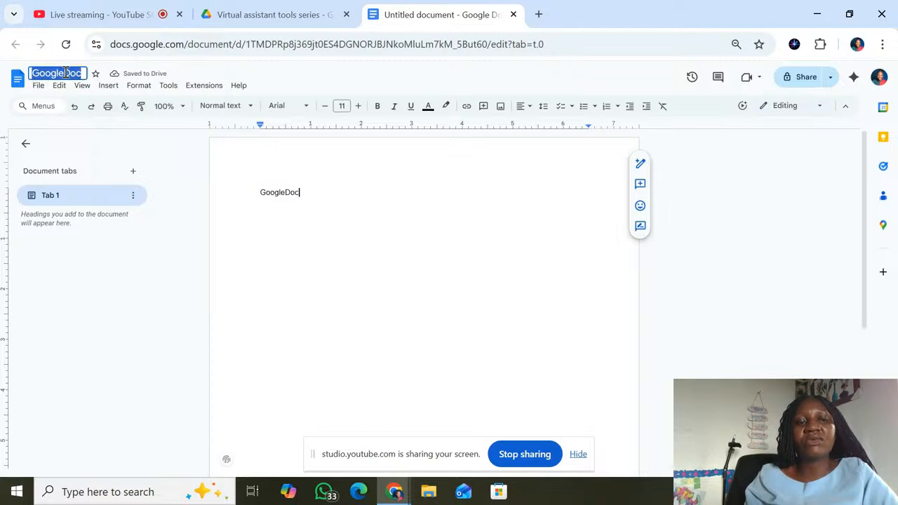
pyautogui.press('Return')
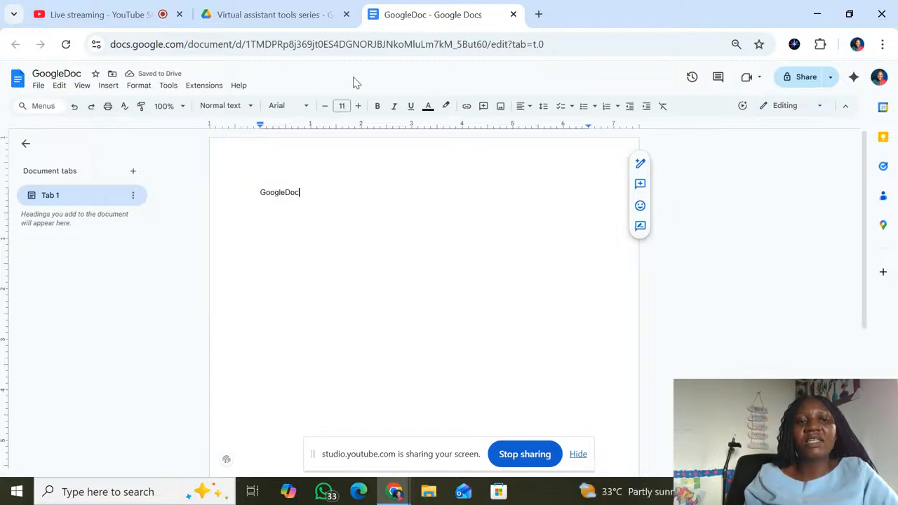
# Review the document's current folder and move destinations without moving it, and add an empty line below the GoogleDoc text
pyautogui.click(113, 74)
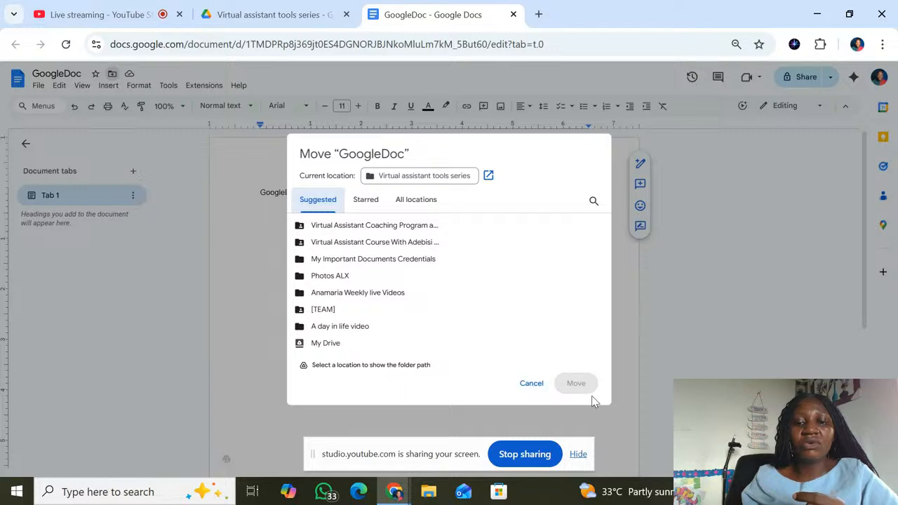
pyautogui.click(532, 384)
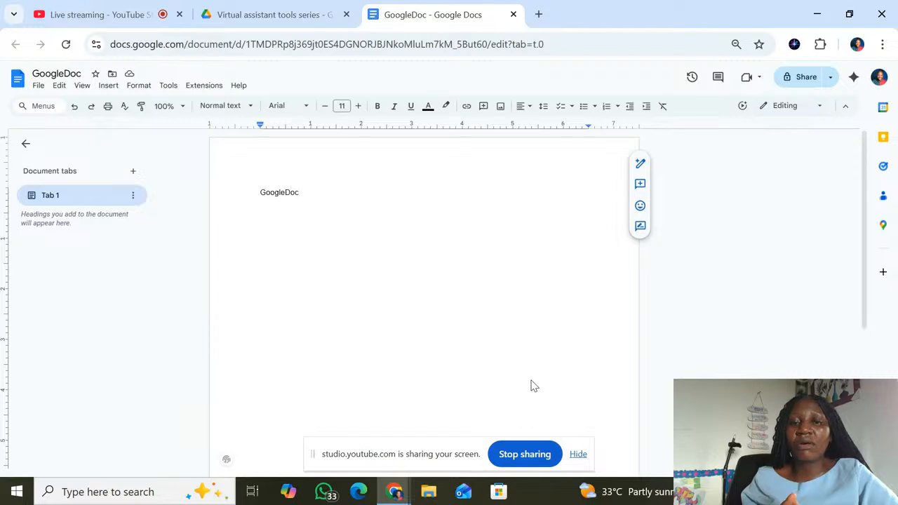
pyautogui.press('Return')
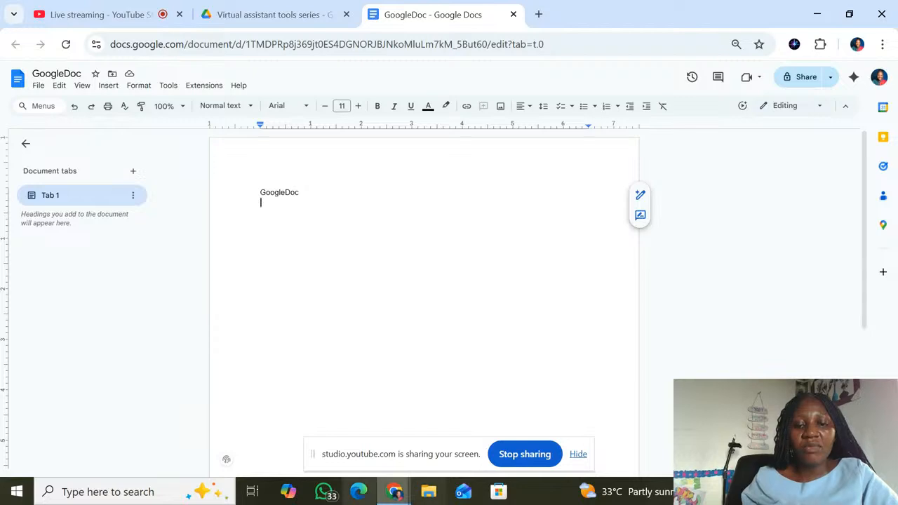
# Check for the GoogleDoc file in the "Virtual assistant tools series" Drive folder, and return to the document
pyautogui.click(249, 7)
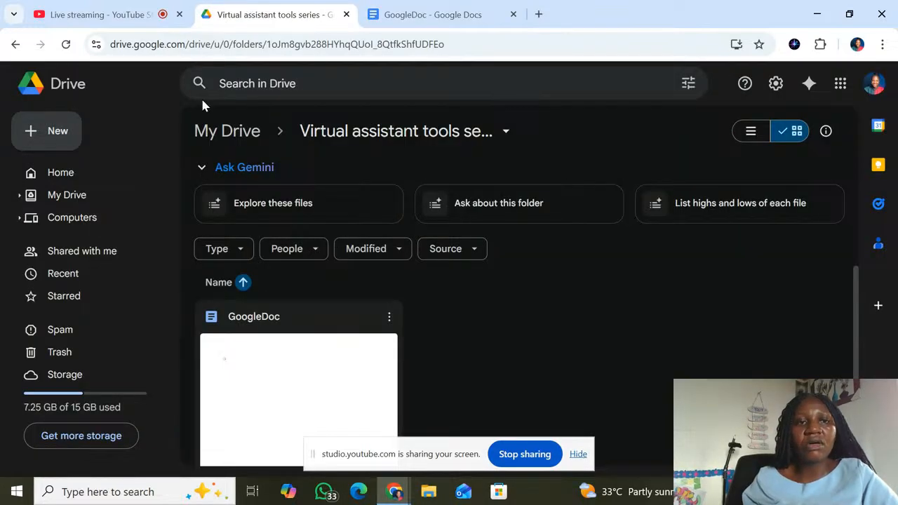
pyautogui.click(429, 8)
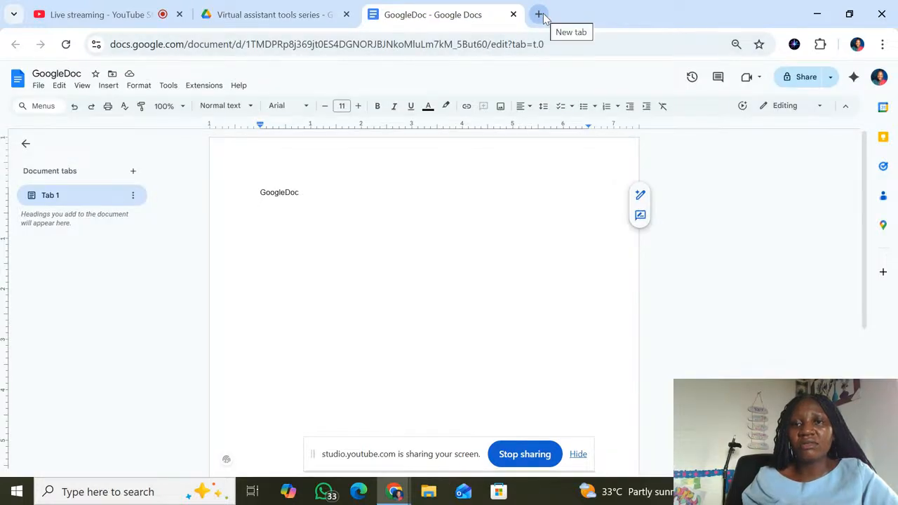
# Open the Google apps list in a new browser tab, and switch to the YouTube Studio live stream
pyautogui.click(540, 14)
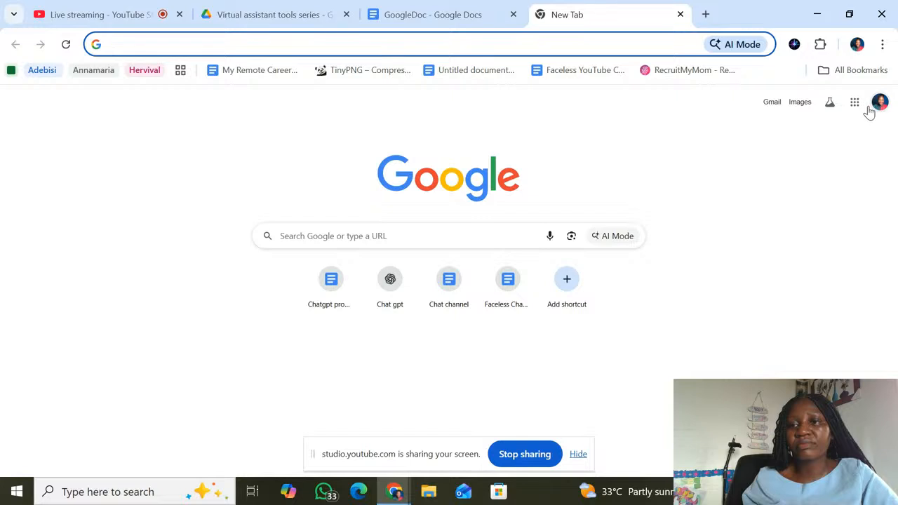
pyautogui.click(855, 104)
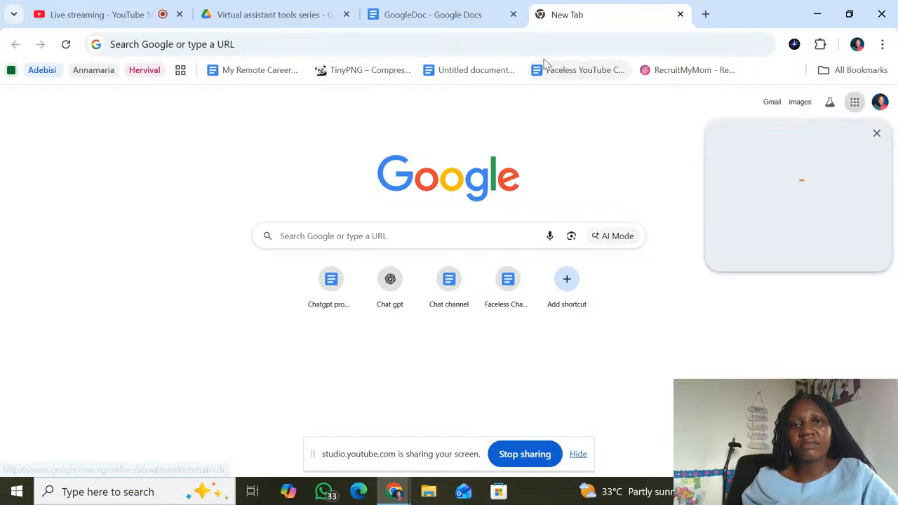
pyautogui.click(449, 14)
pyautogui.click(98, 14)
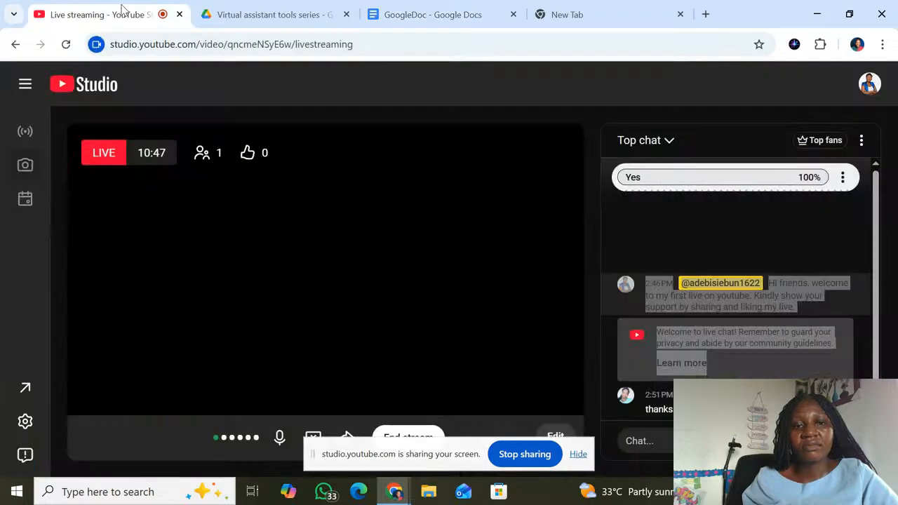
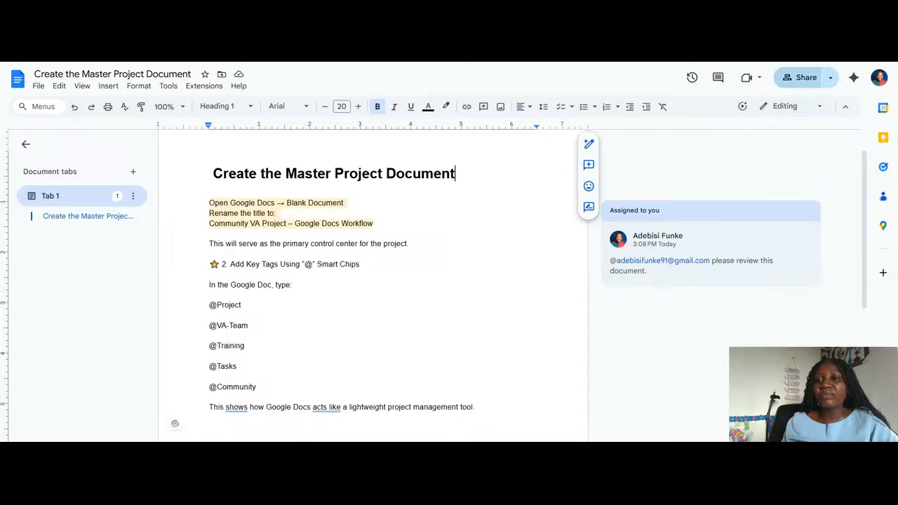
# Send the collaborator with editor access an invitation to take over ownership of the Create the Master Project Document file
pyautogui.click(797, 79)
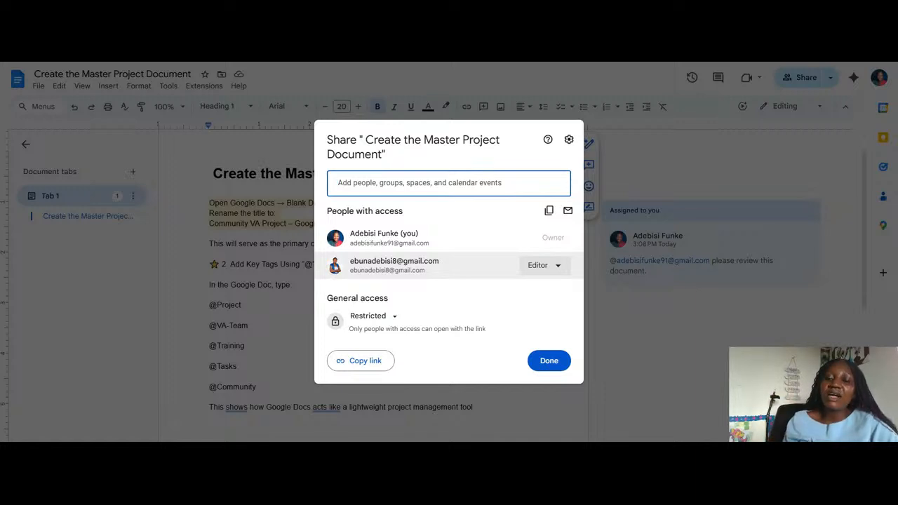
pyautogui.click(561, 273)
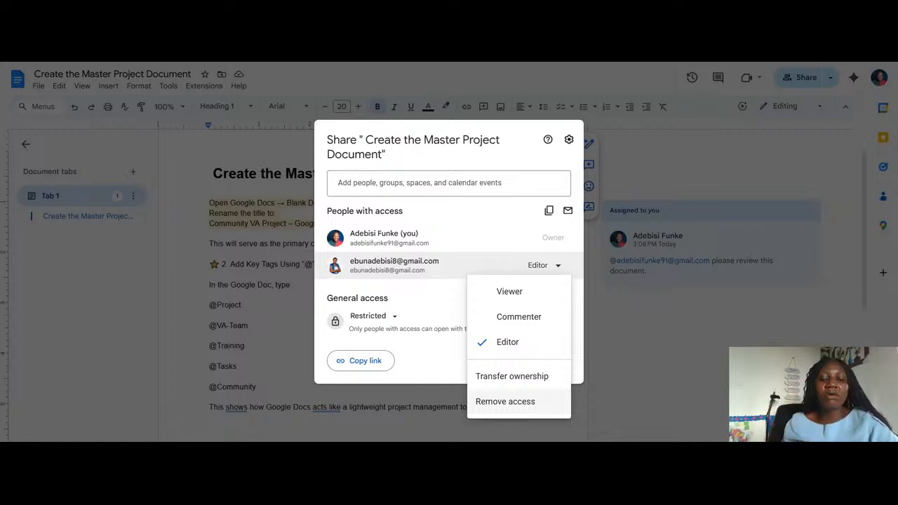
pyautogui.click(511, 381)
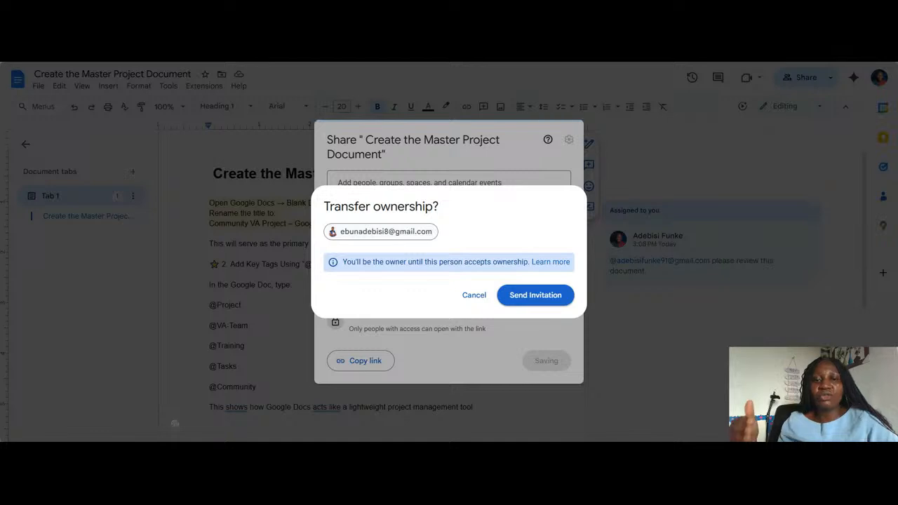
pyautogui.click(526, 296)
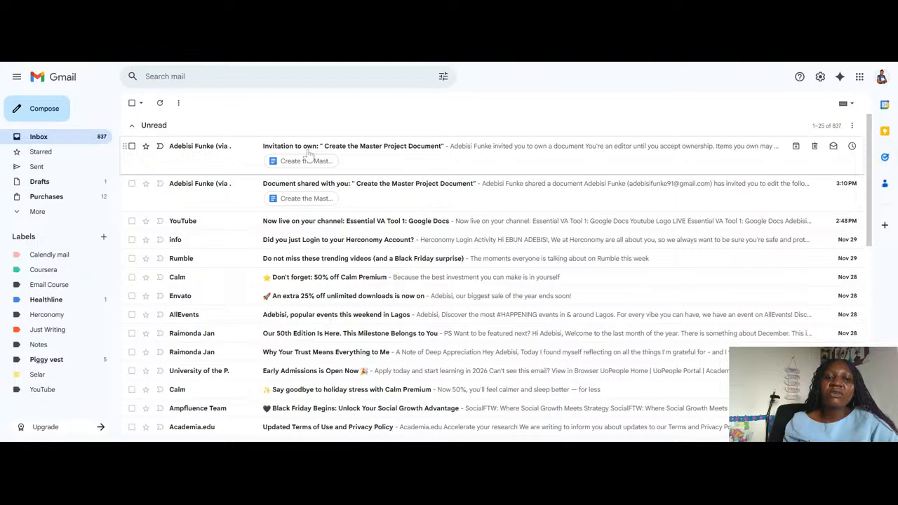
# Accept the document's ownership invitation in the collaborator's Gmail inbox, and check the access list back in the document
pyautogui.click(308, 155)
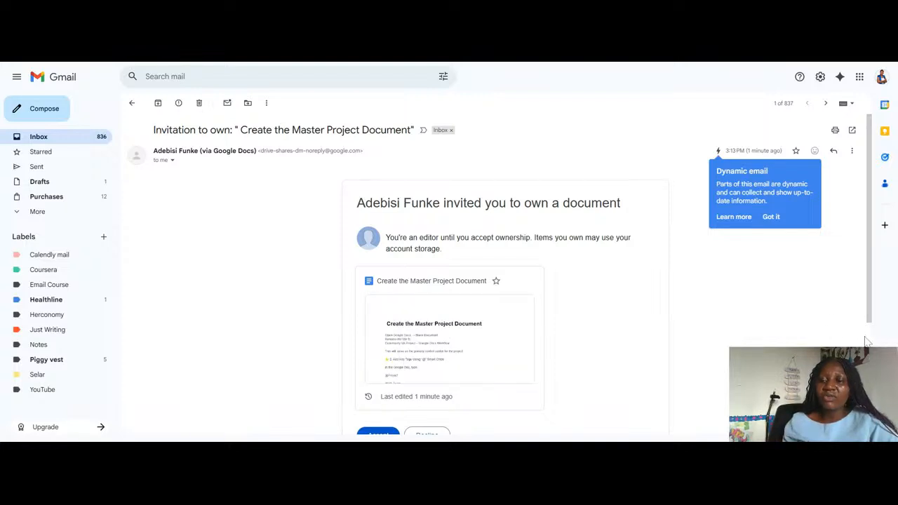
pyautogui.scroll(-3, 870, 343)
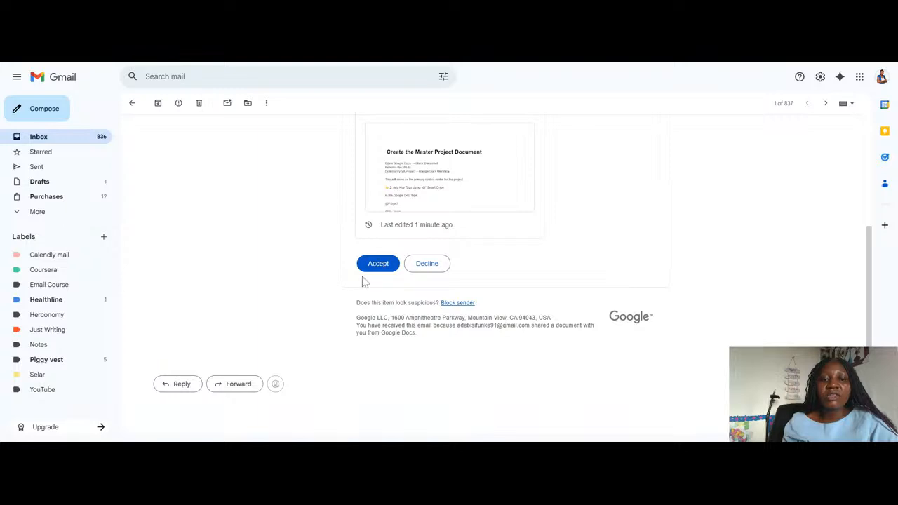
pyautogui.click(378, 265)
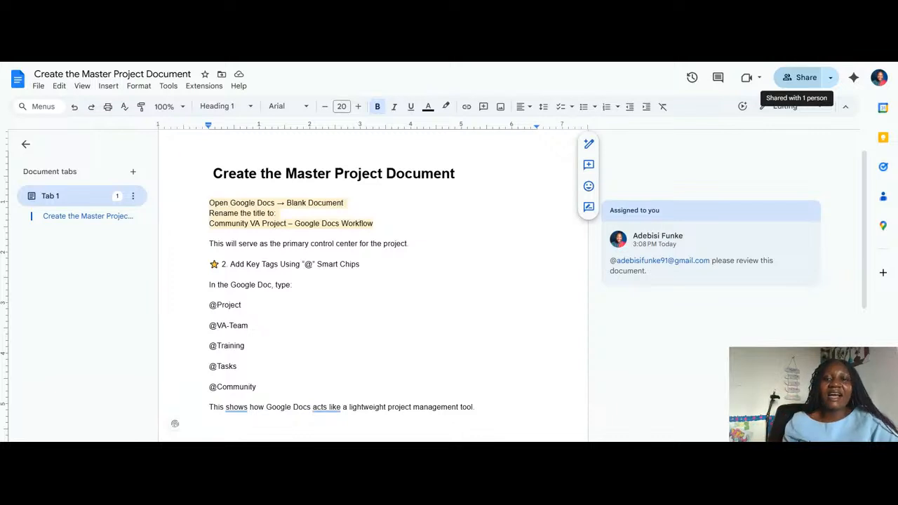
pyautogui.click(800, 79)
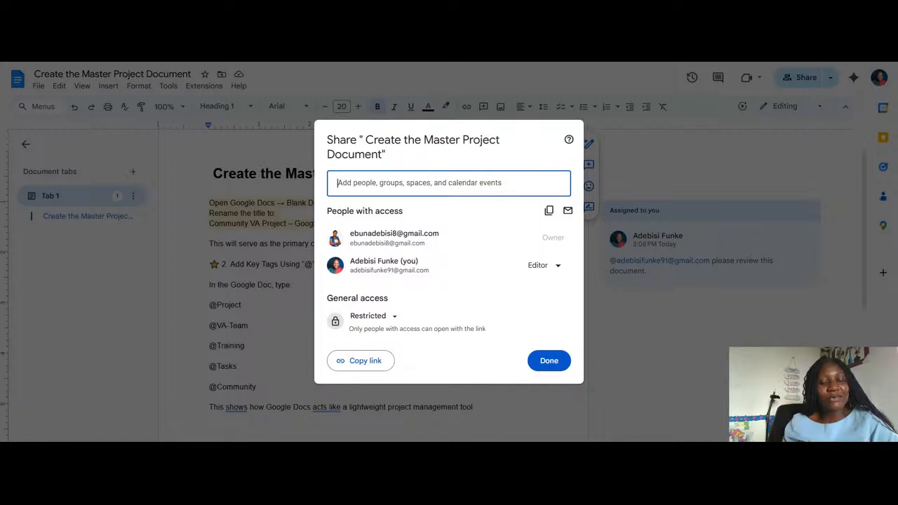
pyautogui.click(541, 361)
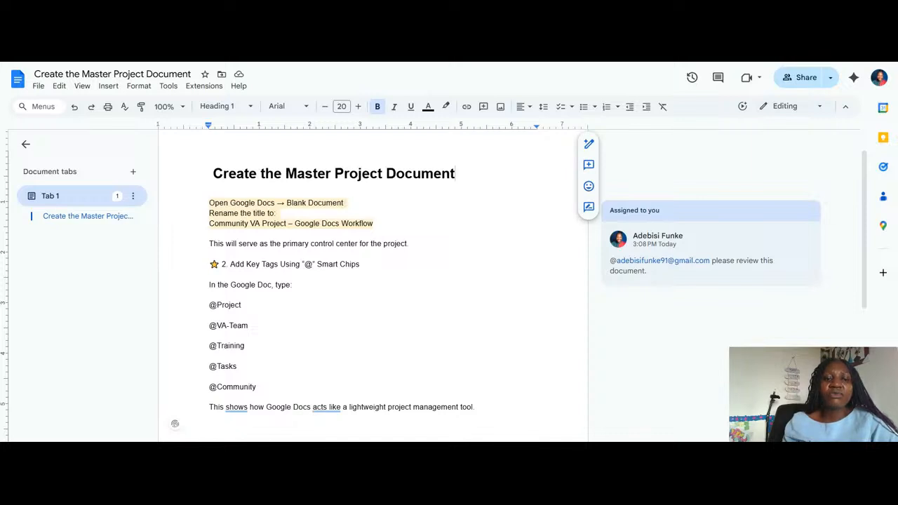
# Rename the first document tab as Create the Master Project Document
pyautogui.click(83, 201)
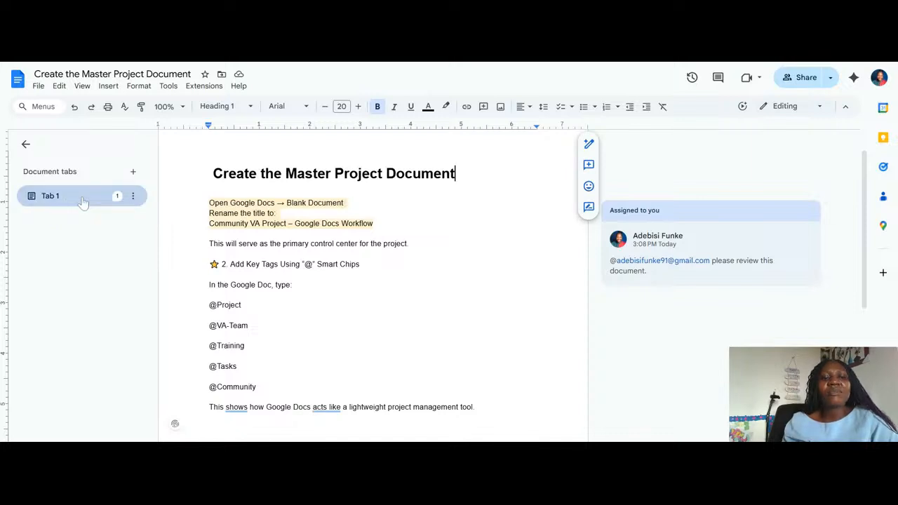
pyautogui.click(83, 201)
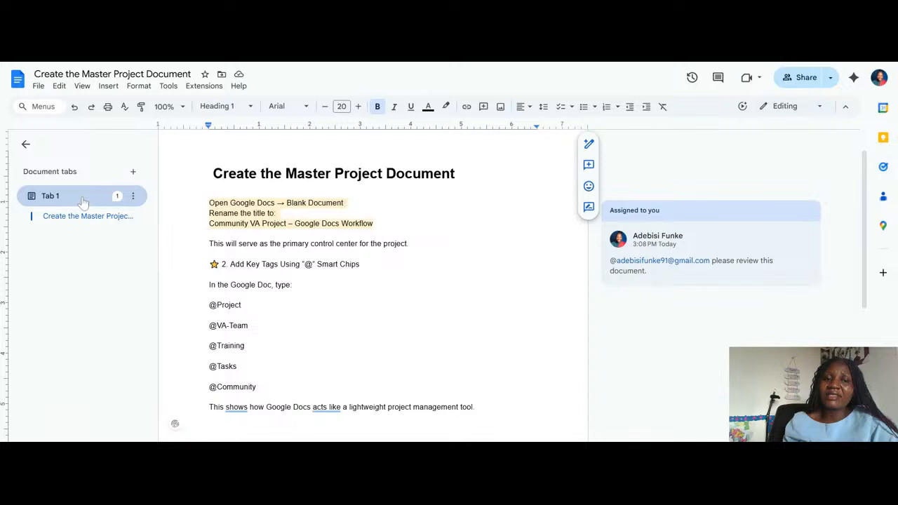
pyautogui.click(82, 202)
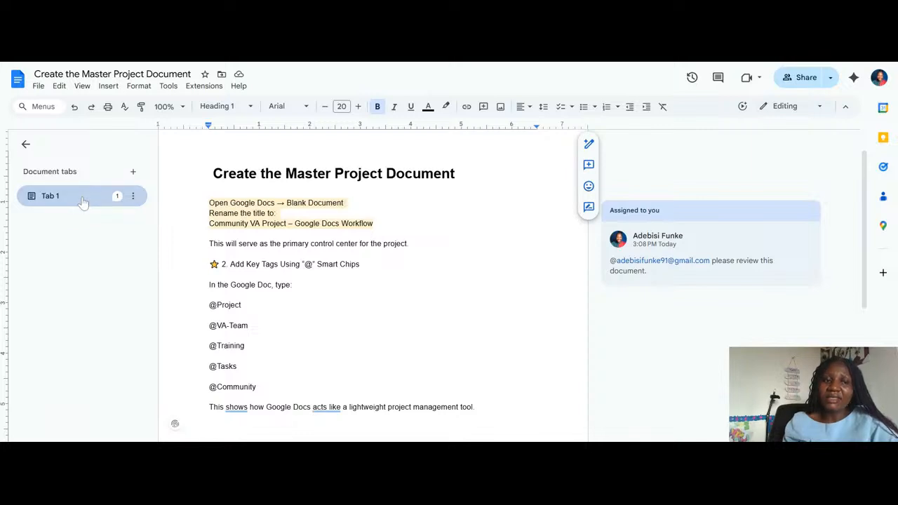
pyautogui.doubleClick(83, 202)
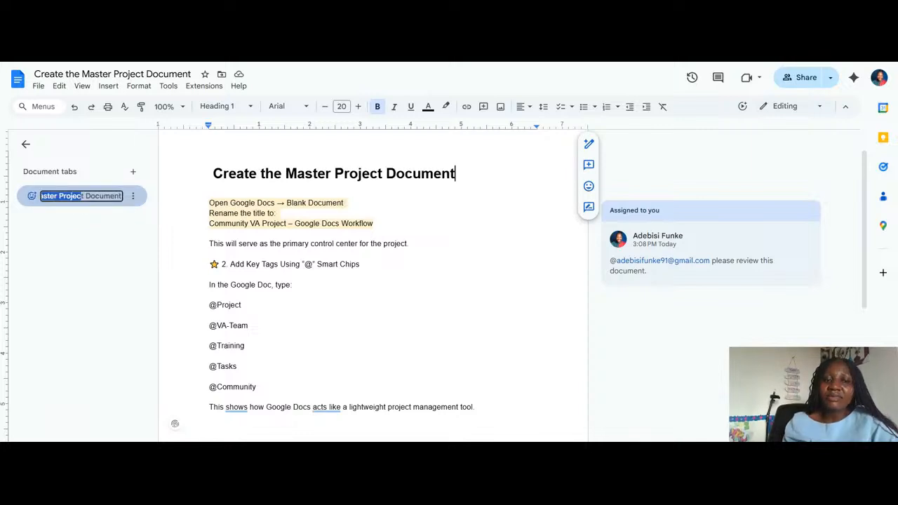
pyautogui.click(83, 196)
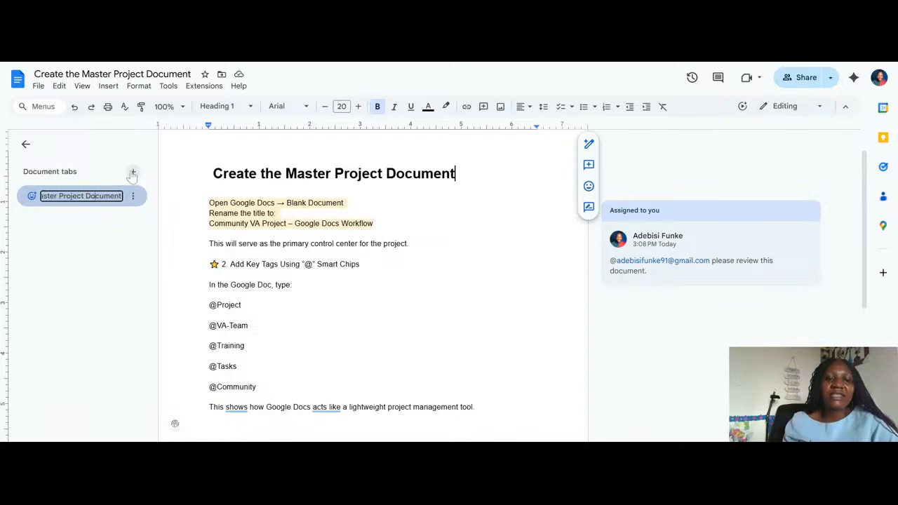
pyautogui.press('Return')
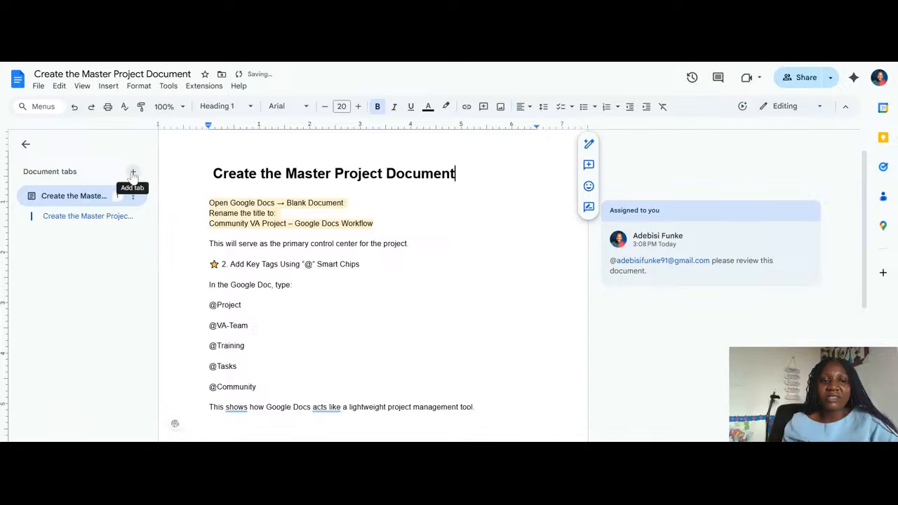
# Add a second document tab and reference the Canva 30 Days Templates file in its Gemini generation prompt
pyautogui.click(132, 173)
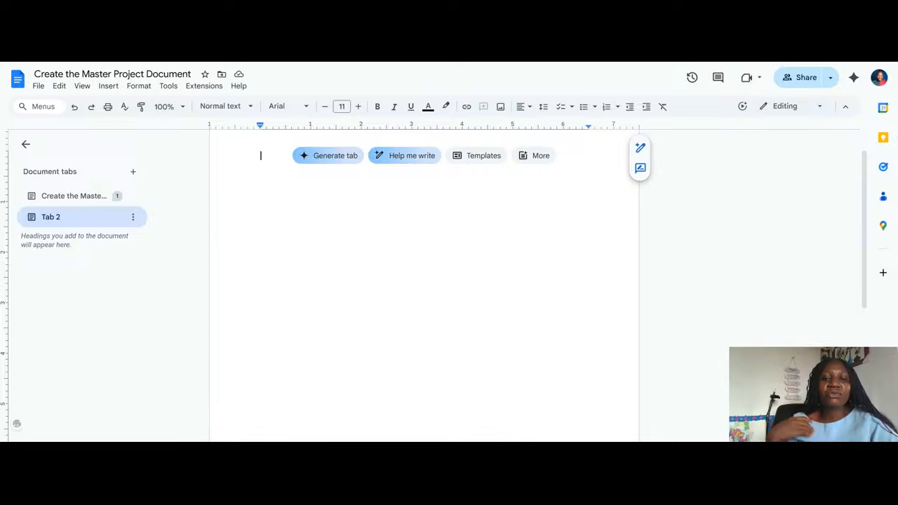
pyautogui.click(320, 159)
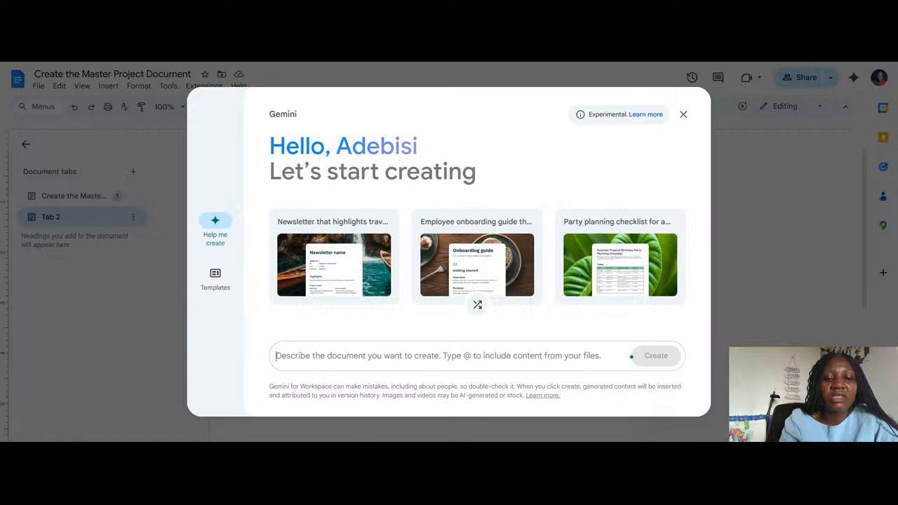
pyautogui.write('@canv')
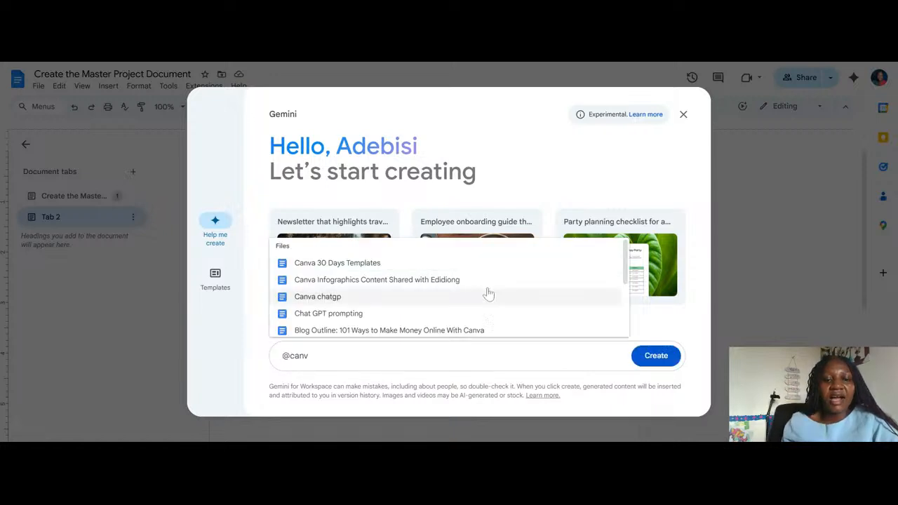
pyautogui.click(359, 263)
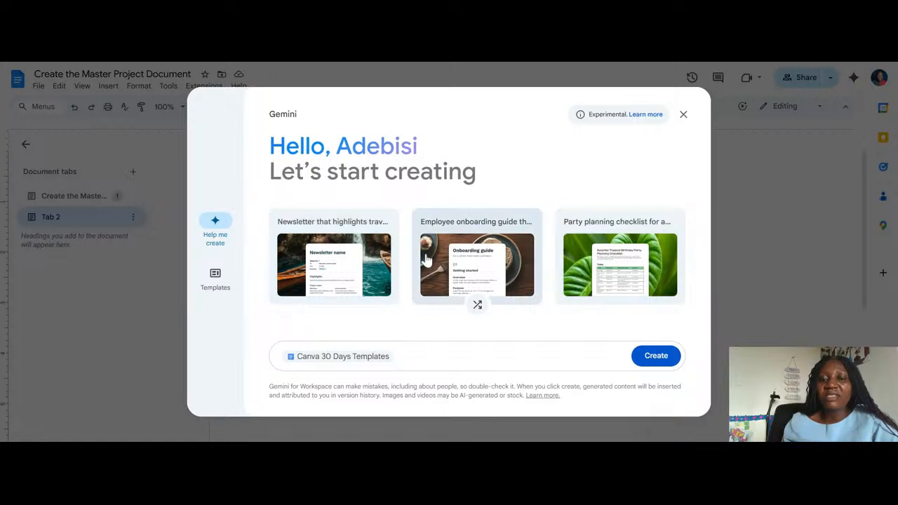
# Generate the tab from the suggested travel newsletter prompt extended with "use" and the Content for Social Media file, accepting the collaborator visibility notice
pyautogui.click(359, 245)
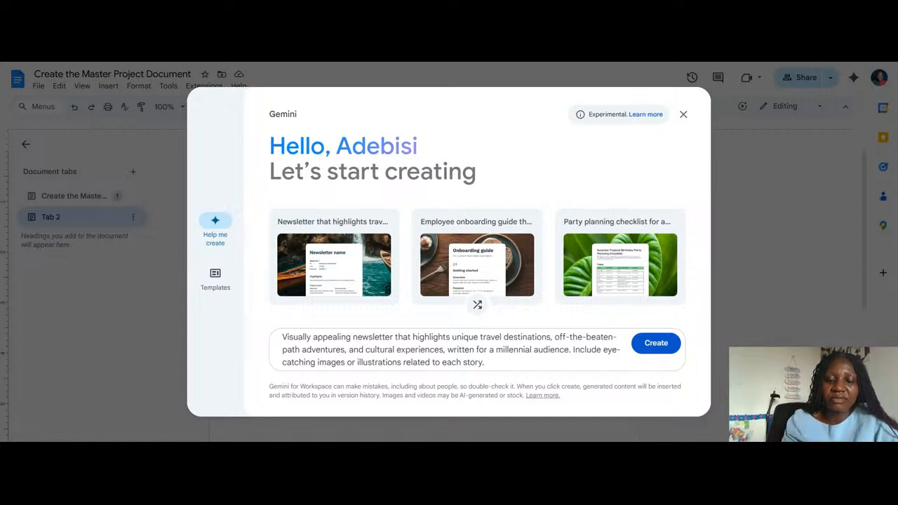
pyautogui.write('use ')
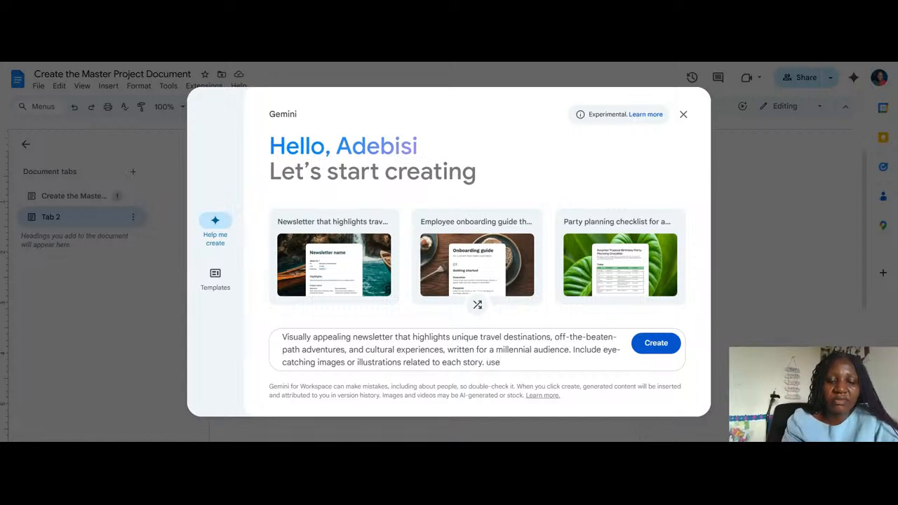
pyautogui.write('@')
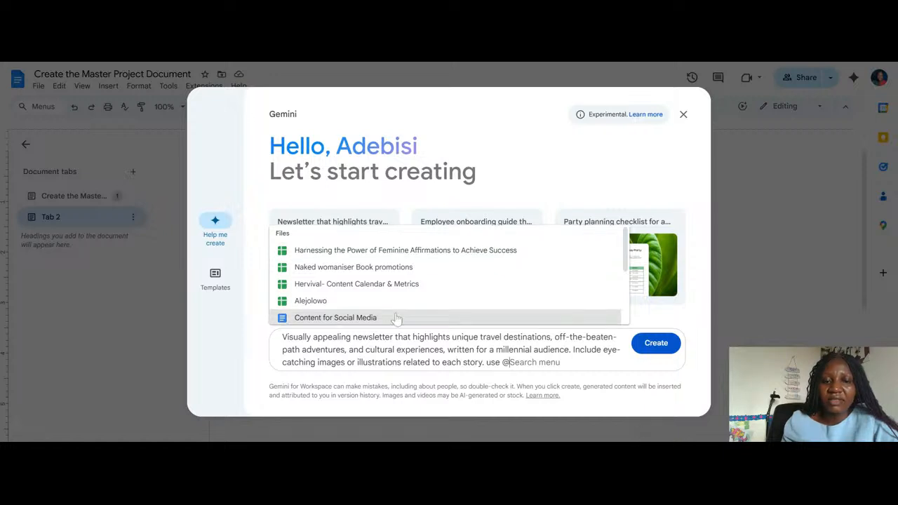
pyautogui.click(351, 318)
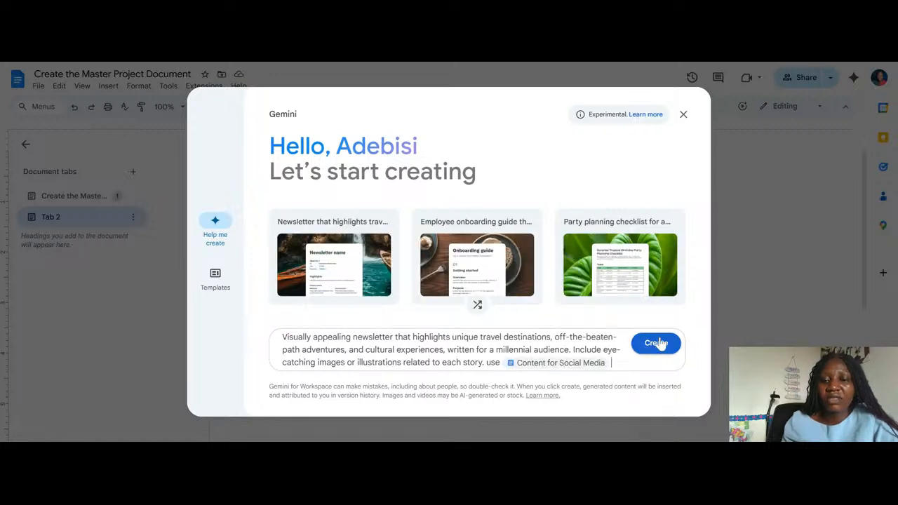
pyautogui.click(655, 343)
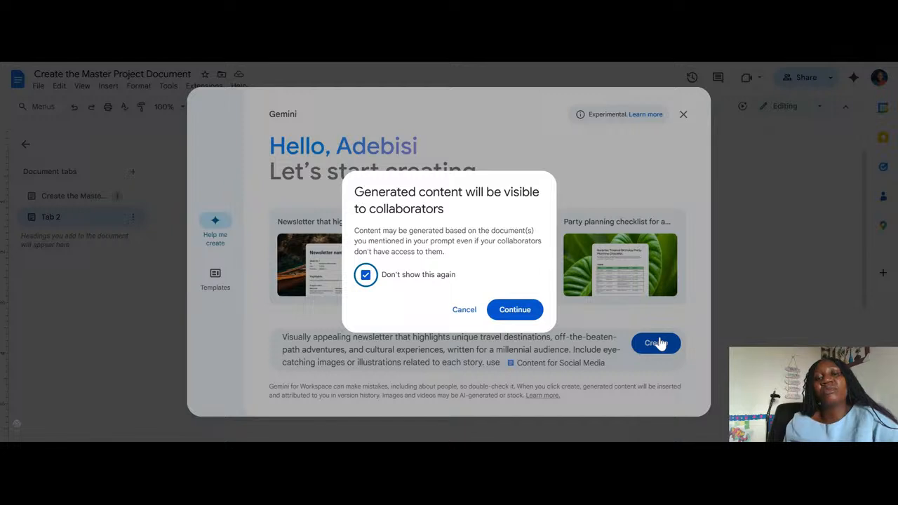
pyautogui.click(515, 310)
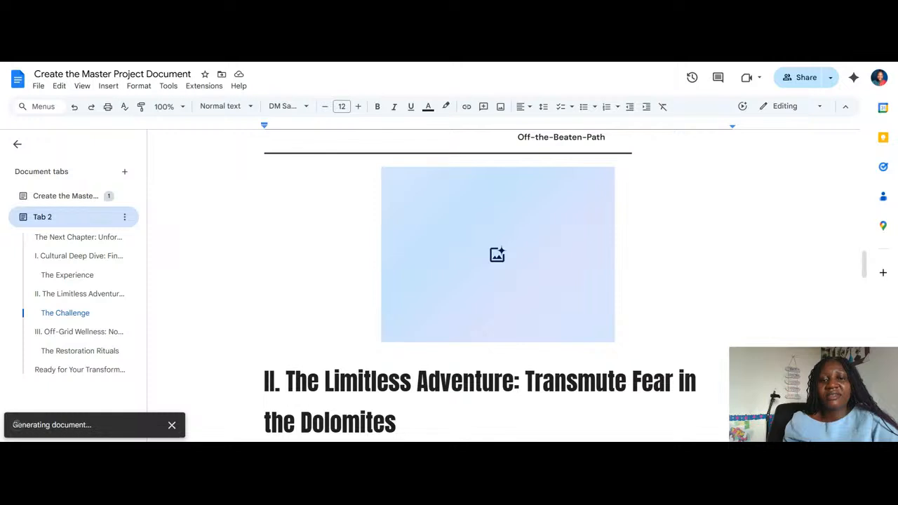
# Examine the generated newsletter from the Limitless Adventure section through the Restoration Rituals table to the closing signature
pyautogui.click(617, 337)
pyautogui.press('Down')
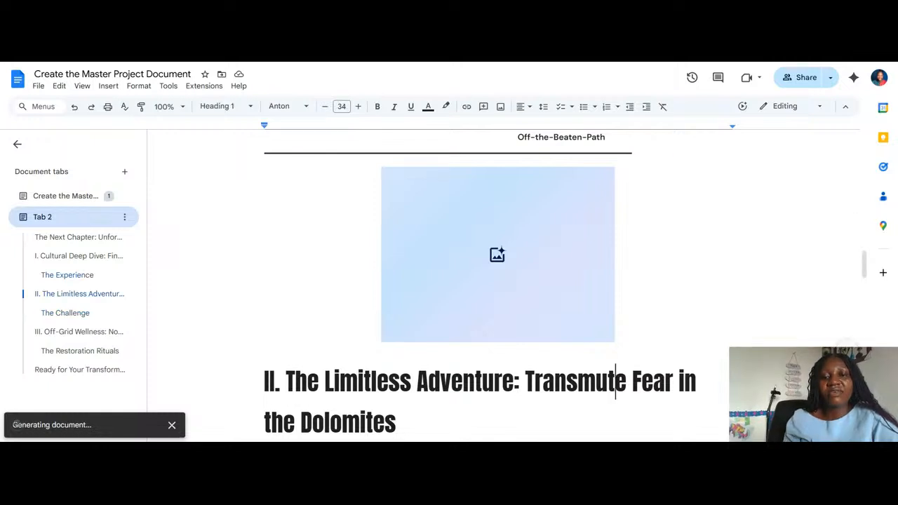
pyautogui.press('Down')
pyautogui.press('Down')
pyautogui.press('Down')
pyautogui.press('Down')
pyautogui.press('Down')
pyautogui.press('Down')
pyautogui.press('Down')
pyautogui.press('Down')
pyautogui.press('Down')
pyautogui.press('Down')
pyautogui.press('Down')
pyautogui.press('Down')
pyautogui.press('Down')
pyautogui.press('Down')
pyautogui.press('Down')
pyautogui.press('Down')
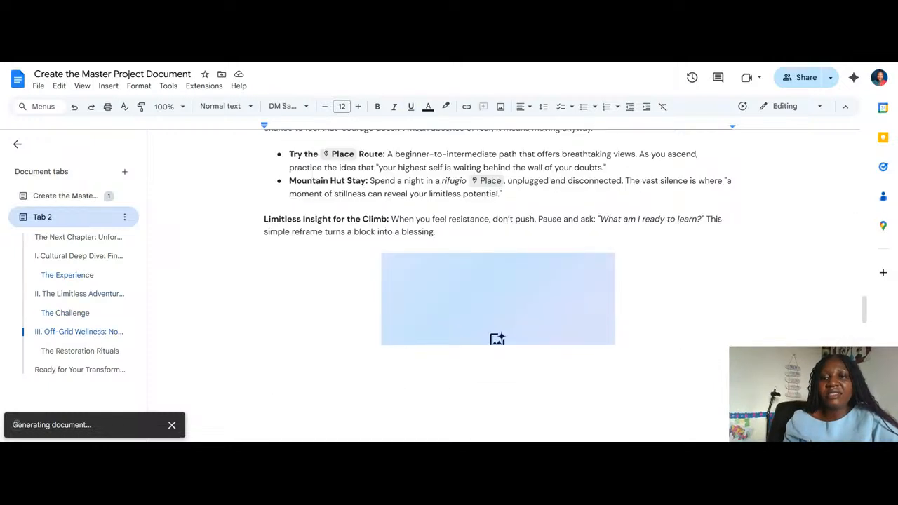
pyautogui.press('Down')
pyautogui.press('Down')
pyautogui.press('Down')
pyautogui.press('Down')
pyautogui.press('Down')
pyautogui.press('Down')
pyautogui.press('Down')
pyautogui.press('Down')
pyautogui.press('Down')
pyautogui.press('Down')
pyautogui.press('Down')
pyautogui.press('Down')
pyautogui.press('Down')
pyautogui.press('Down')
pyautogui.press('Down')
pyautogui.press('Down')
pyautogui.press('Down')
pyautogui.press('Down')
pyautogui.press('Down')
pyautogui.press('Down')
pyautogui.press('Down')
pyautogui.press('Down')
pyautogui.press('Down')
pyautogui.press('Down')
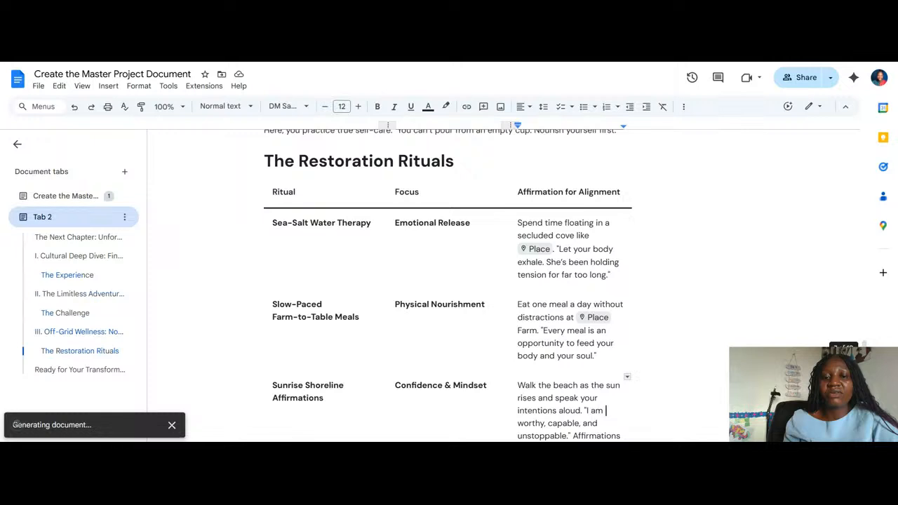
pyautogui.press('Down')
pyautogui.press('Down')
pyautogui.press('Down')
pyautogui.press('Down')
pyautogui.press('Down')
pyautogui.press('Down')
pyautogui.press('Down')
pyautogui.press('Down')
pyautogui.press('Down')
pyautogui.press('Down')
pyautogui.press('Down')
pyautogui.press('Down')
pyautogui.press('Down')
pyautogui.press('Down')
pyautogui.press('Down')
pyautogui.press('Down')
pyautogui.press('Down')
pyautogui.press('Down')
pyautogui.press('Down')
pyautogui.press('Down')
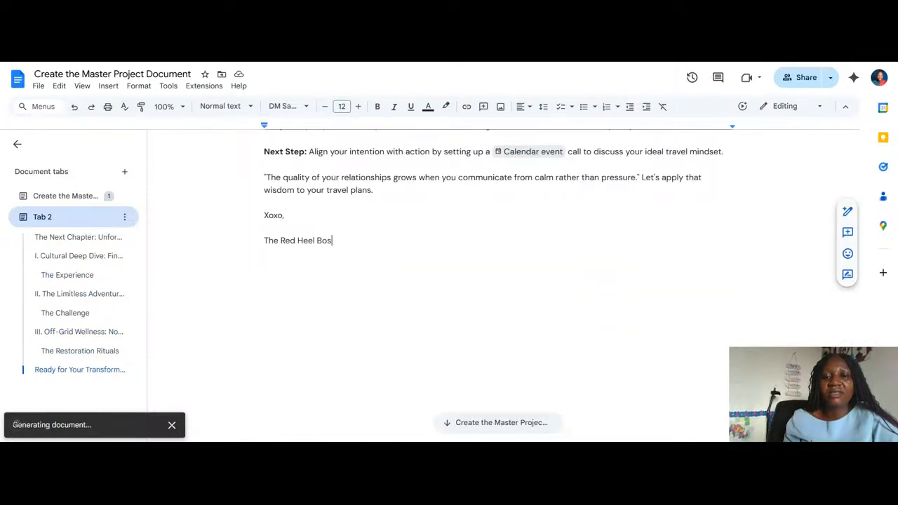
# Review the generated newsletter backwards from its signature to the title on the first page
pyautogui.press('Up')
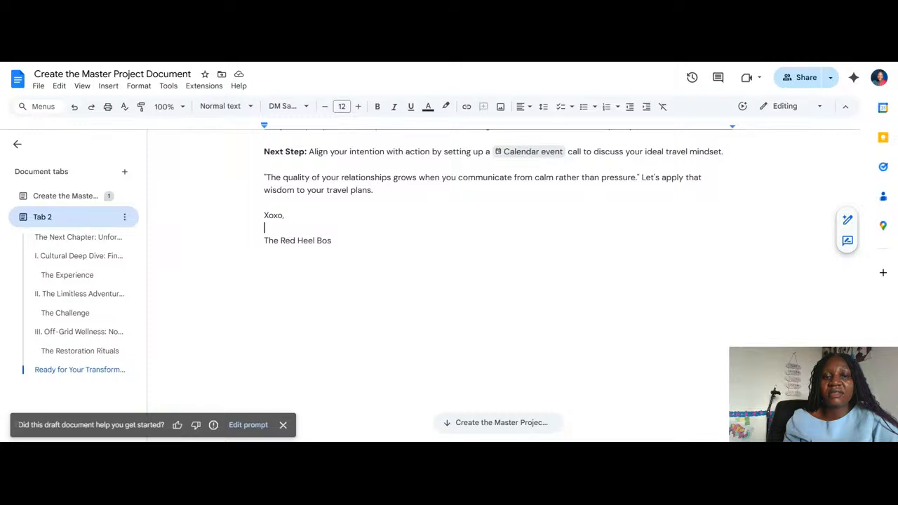
pyautogui.press('Up')
pyautogui.press('Up')
pyautogui.press('Up')
pyautogui.press('Up')
pyautogui.press('Up')
pyautogui.press('Up')
pyautogui.press('Up')
pyautogui.press('Up')
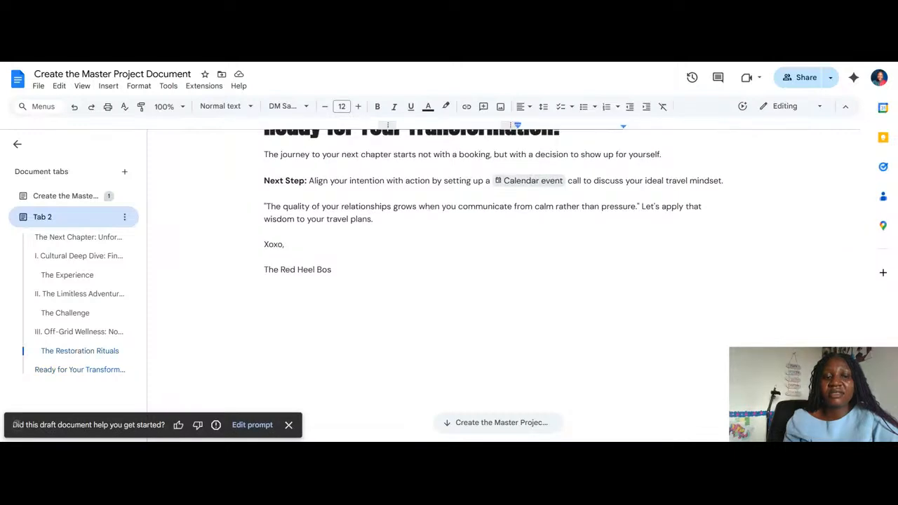
pyautogui.press('Up')
pyautogui.press('Up')
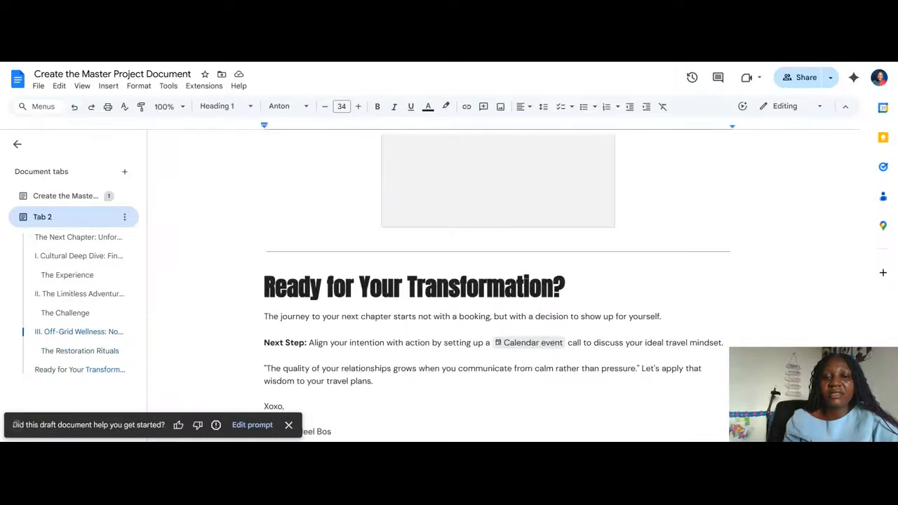
pyautogui.press('Up')
pyautogui.press('Up')
pyautogui.press('Up')
pyautogui.press('Up')
pyautogui.press('Up')
pyautogui.press('Up')
pyautogui.press('Up')
pyautogui.press('Up')
pyautogui.press('Up')
pyautogui.press('Up')
pyautogui.press('Up')
pyautogui.press('Up')
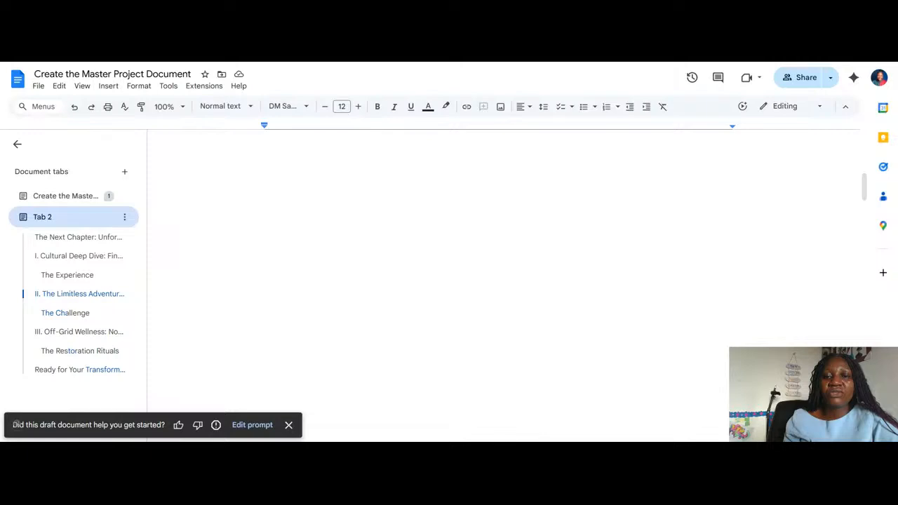
pyautogui.press('Up')
pyautogui.press('Up')
pyautogui.press('Up')
pyautogui.press('Up')
pyautogui.press('Up')
pyautogui.press('Up')
pyautogui.press('Up')
pyautogui.press('Up')
pyautogui.press('Up')
pyautogui.press('Up')
pyautogui.press('Up')
pyautogui.press('Up')
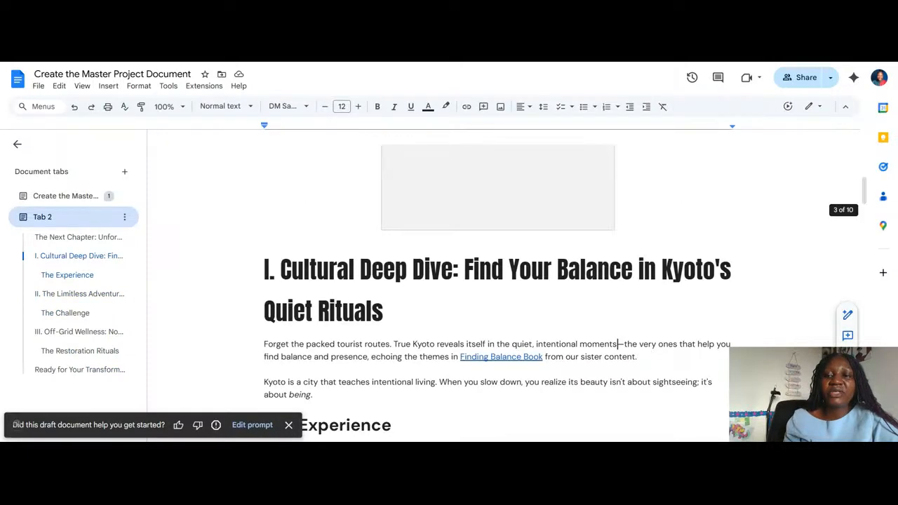
pyautogui.press('Up')
pyautogui.press('Up')
pyautogui.press('Up')
pyautogui.press('Up')
pyautogui.press('Up')
pyautogui.press('Up')
pyautogui.press('Up')
pyautogui.press('Up')
pyautogui.press('Up')
pyautogui.press('Up')
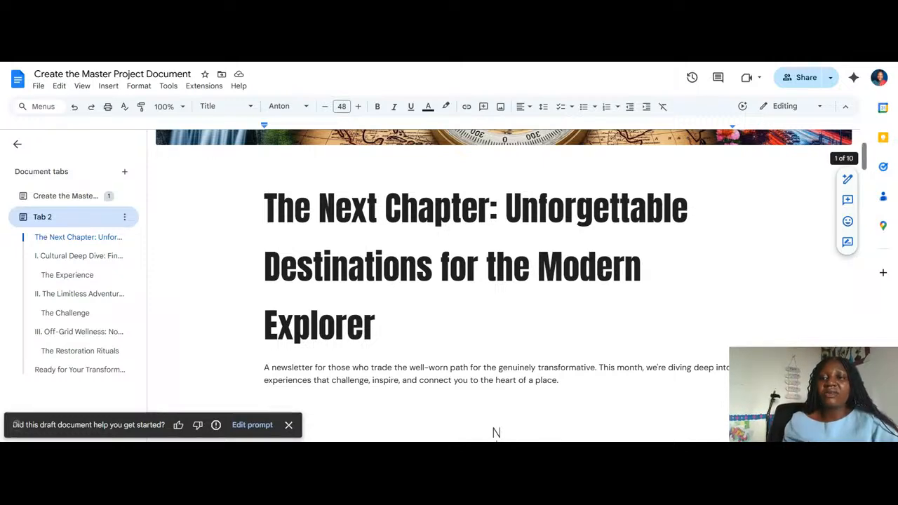
# Check the replace, reposition, alt text and delete options available for the newsletter's cover image
pyautogui.scroll(2, 508, 284)
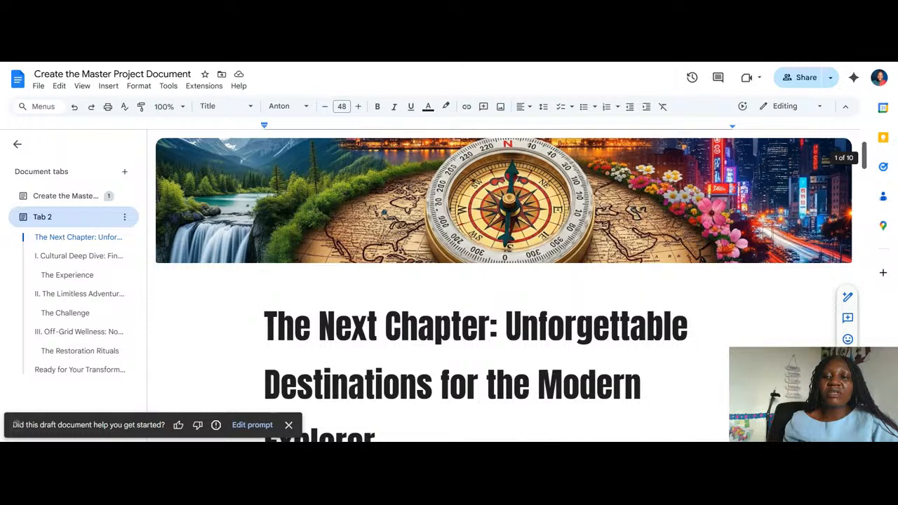
pyautogui.click(282, 203)
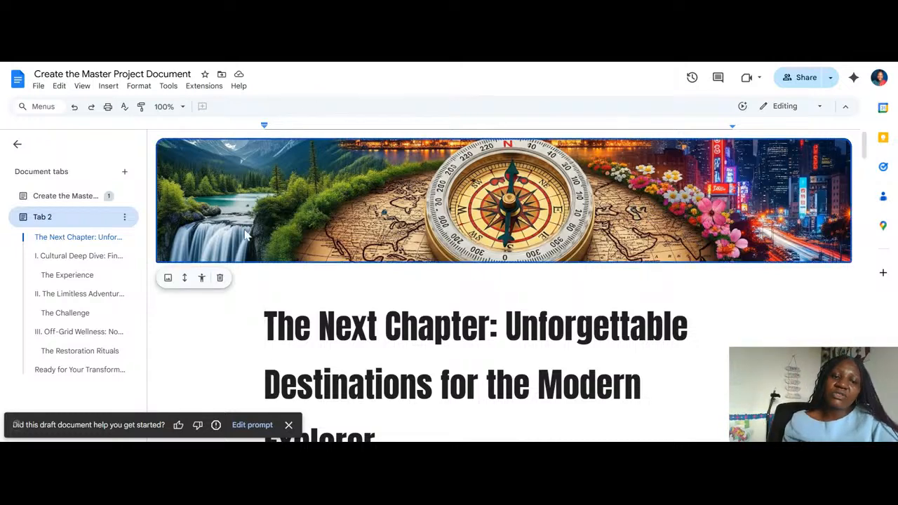
pyautogui.rightClick(167, 239)
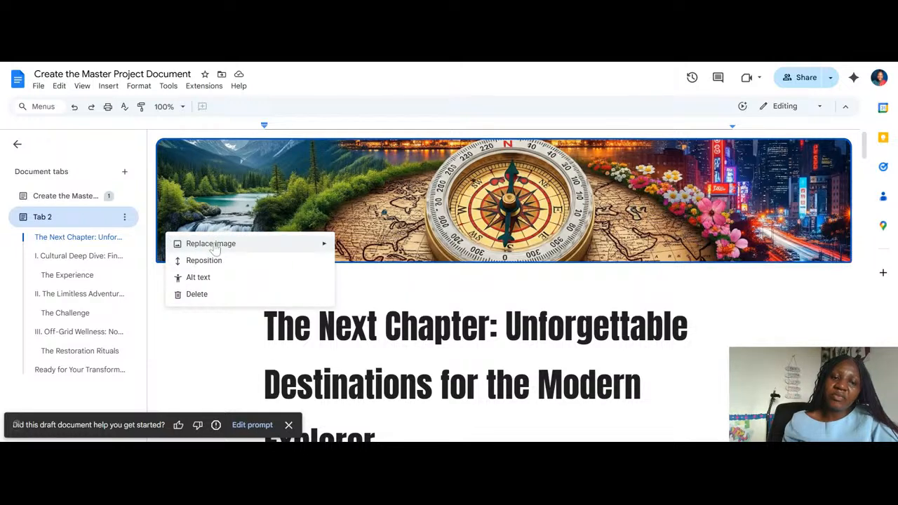
pyautogui.moveTo(217, 247)
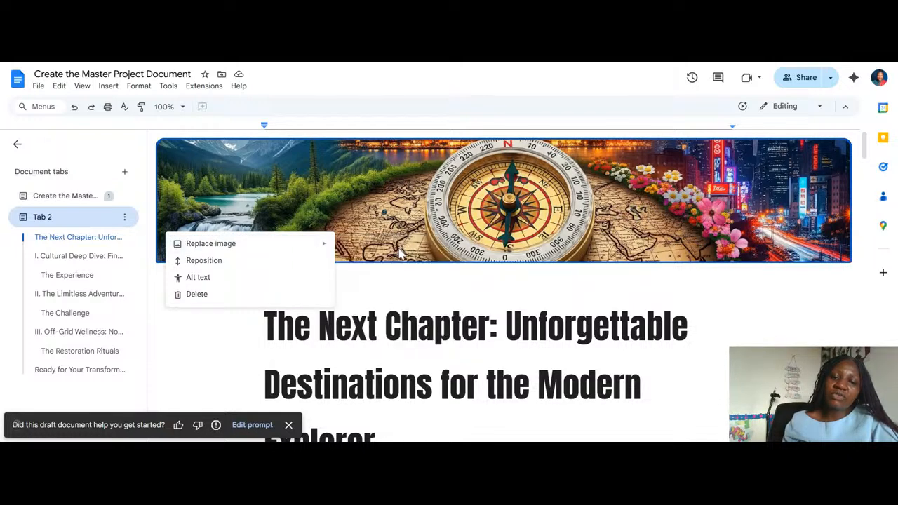
pyautogui.moveTo(288, 243)
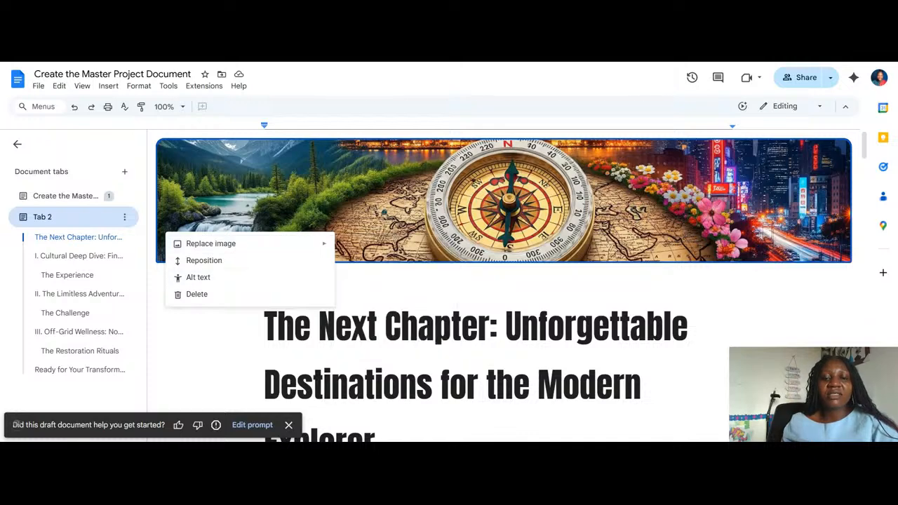
pyautogui.click(435, 326)
# Rename the newsletter's document tab as "The next chapter"
pyautogui.doubleClick(61, 220)
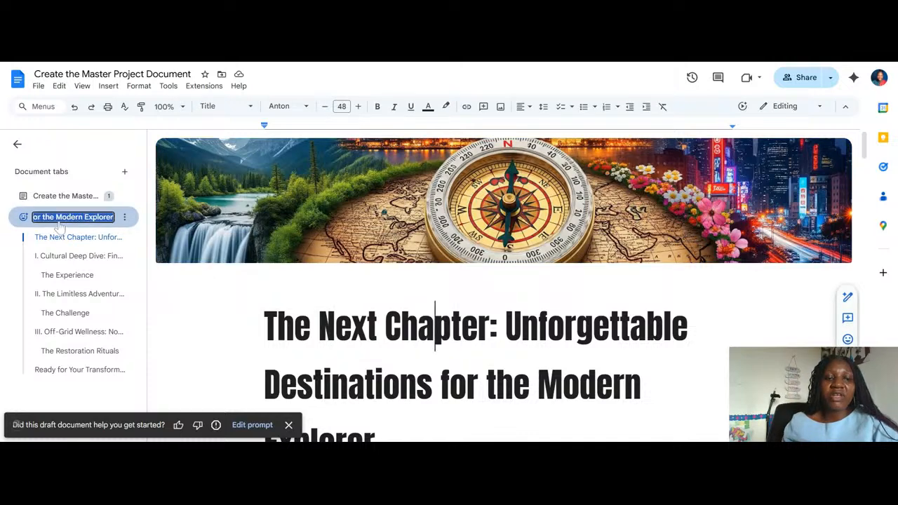
pyautogui.write('The')
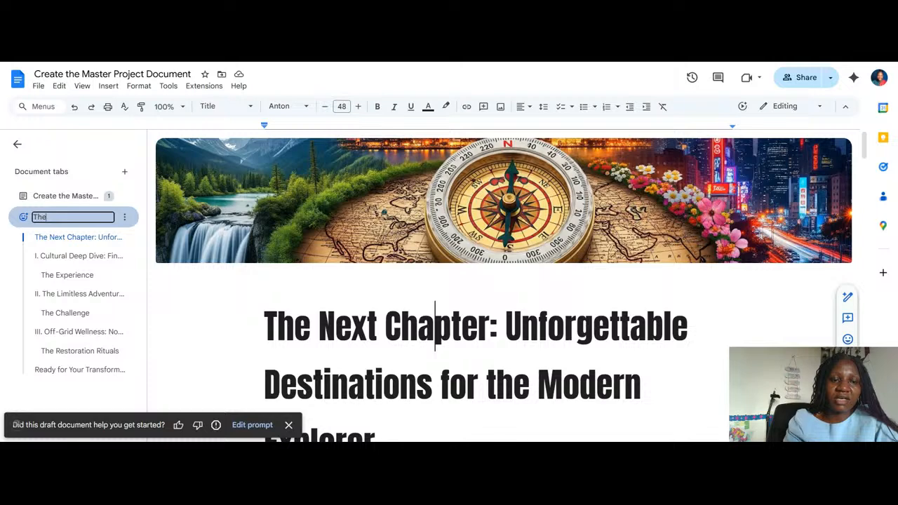
pyautogui.write(' next ch')
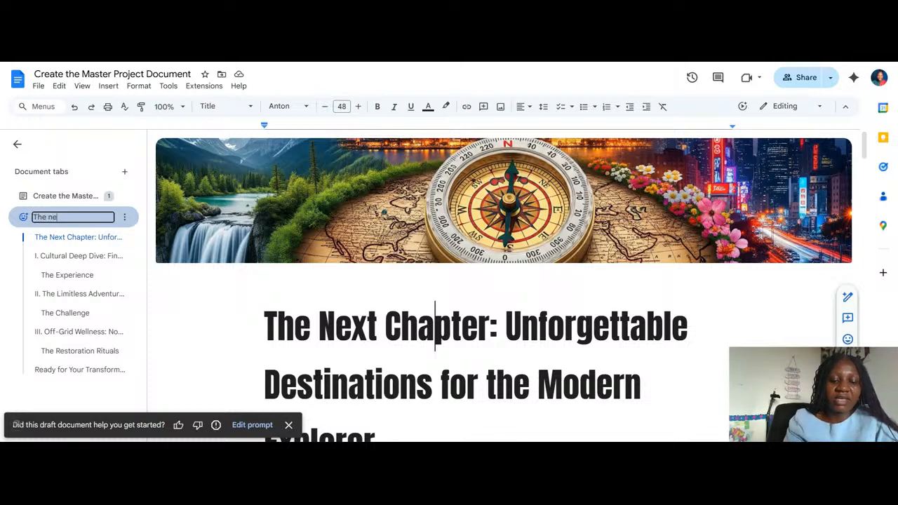
pyautogui.write('apter')
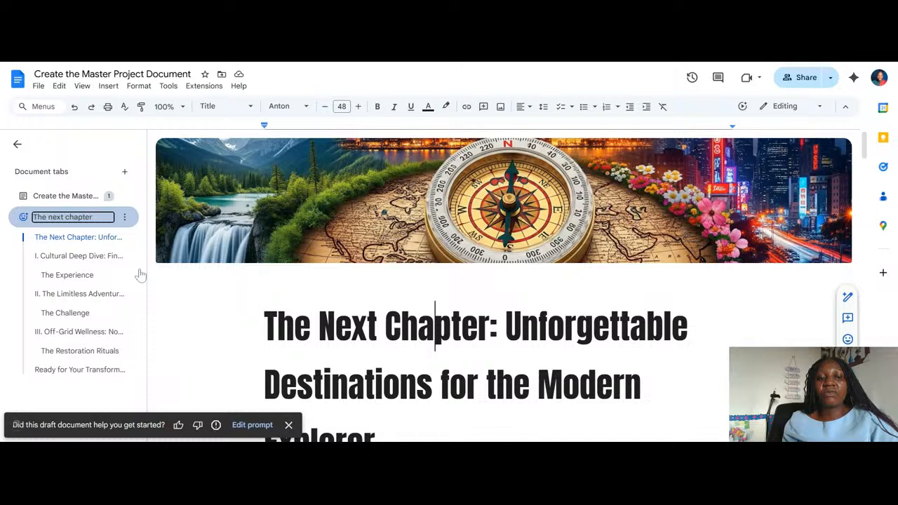
pyautogui.click(213, 323)
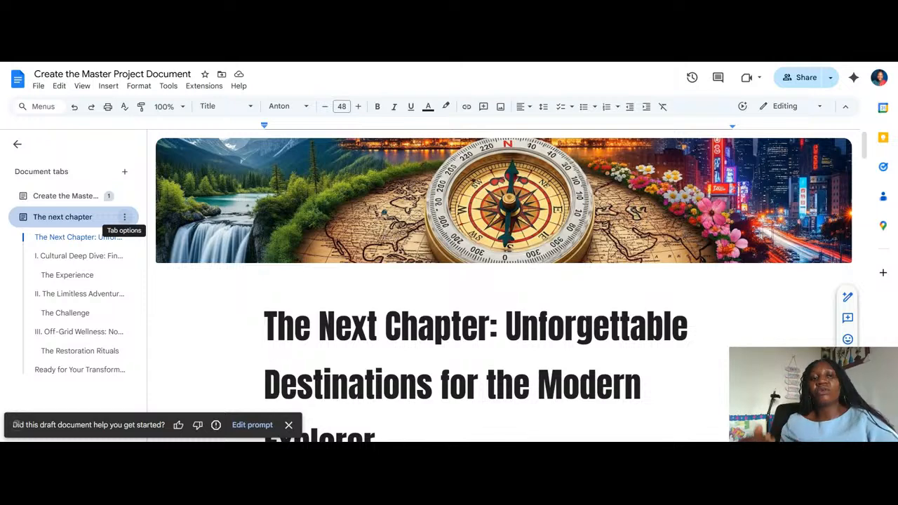
# Add a subtab under The next chapter and bring up the building blocks available for it
pyautogui.click(125, 219)
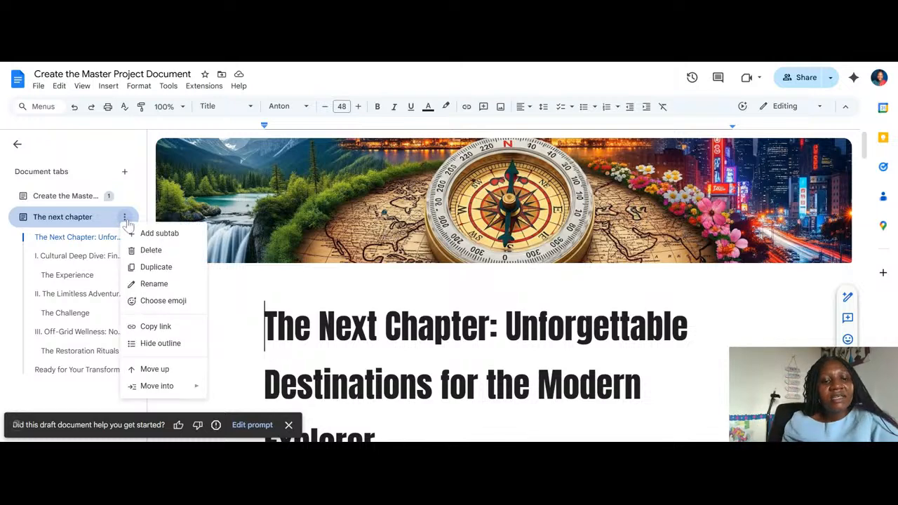
pyautogui.click(178, 237)
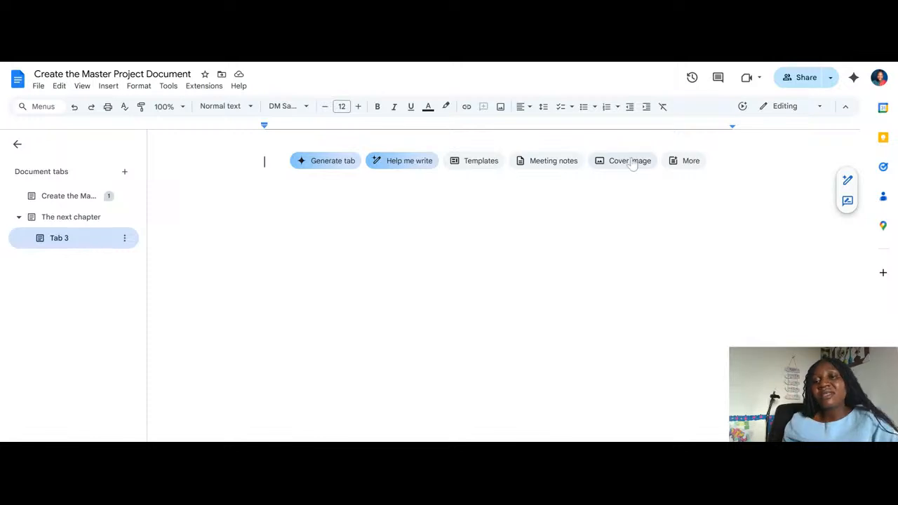
pyautogui.click(685, 161)
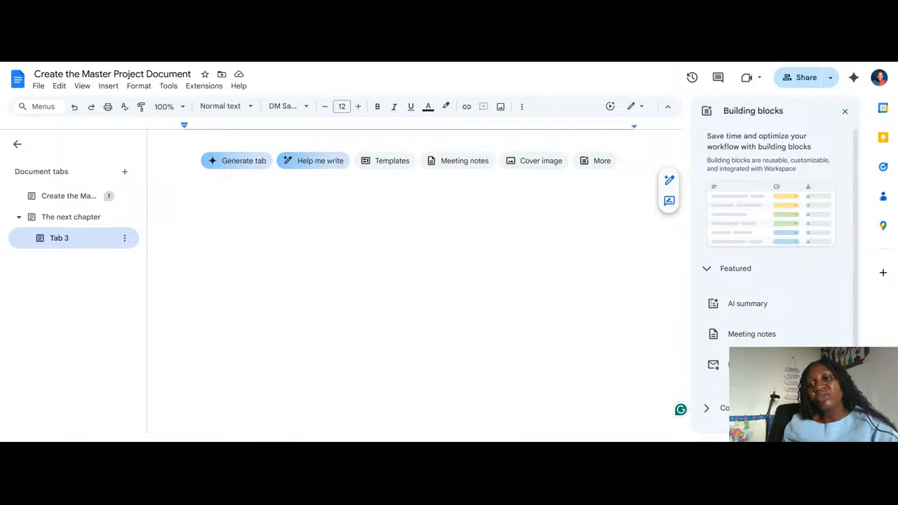
pyautogui.moveTo(747, 365)
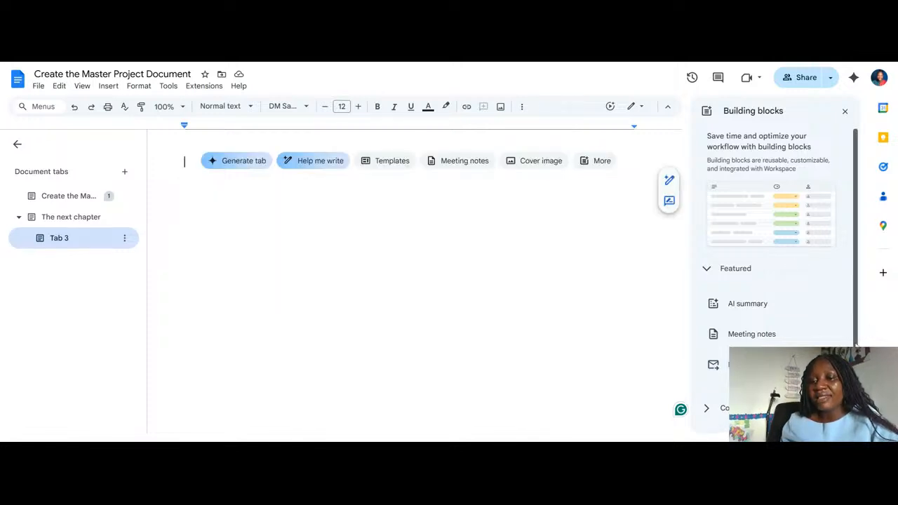
pyautogui.scroll(-1, 851, 331)
pyautogui.scroll(-2, 772, 281)
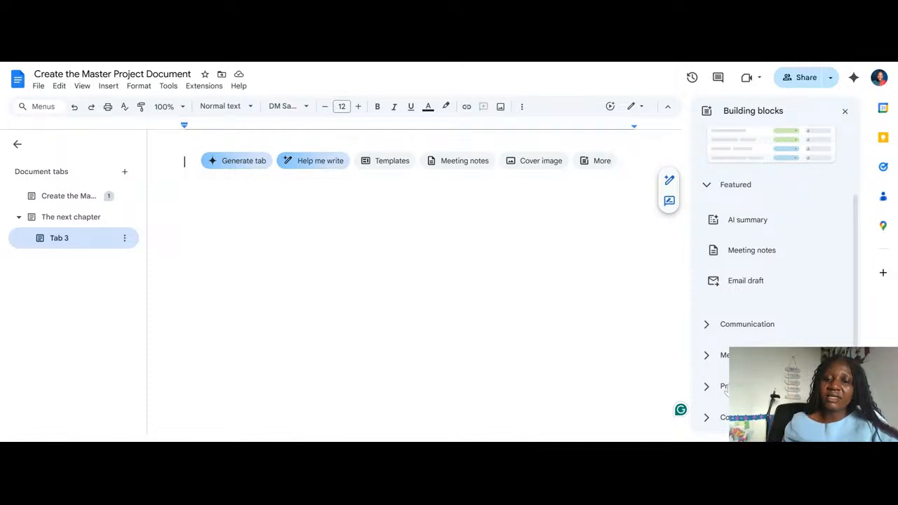
# Insert the Project assignments building block from the project management group and check the role choices in its first row
pyautogui.click(726, 387)
pyautogui.moveTo(715, 375)
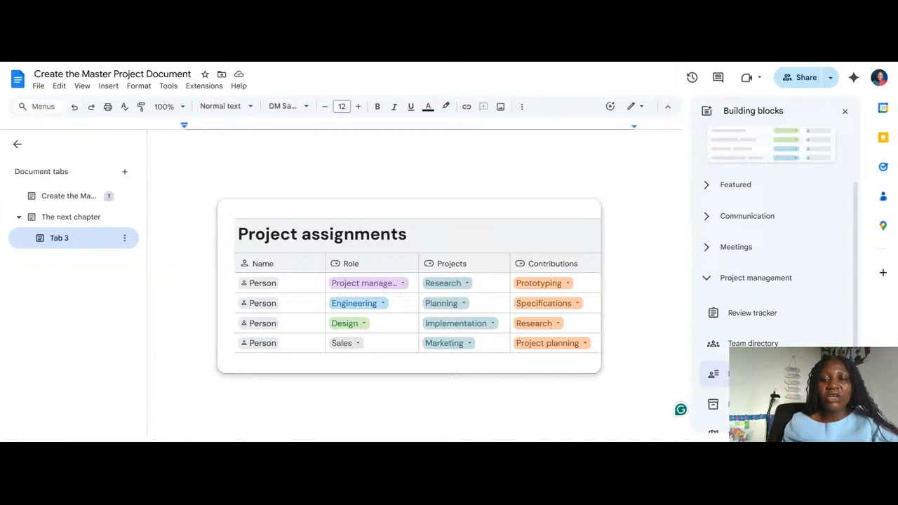
pyautogui.moveTo(714, 404)
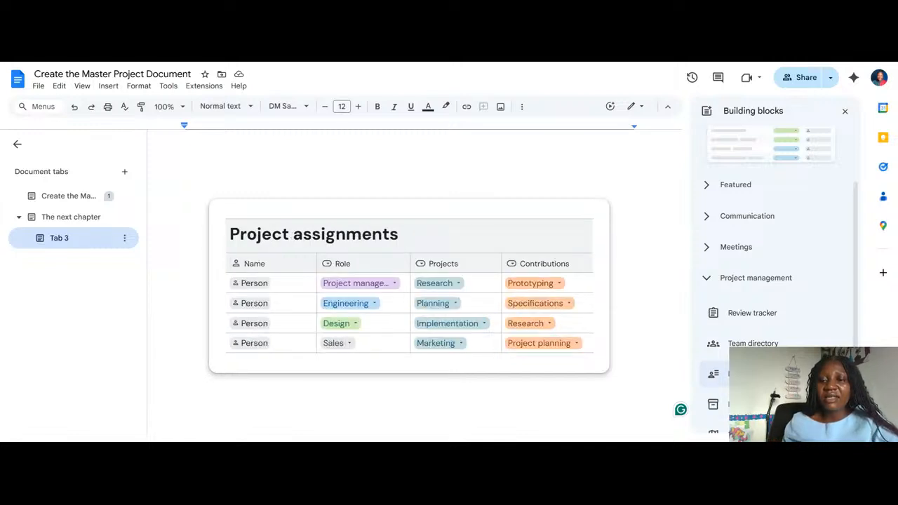
pyautogui.moveTo(775, 321)
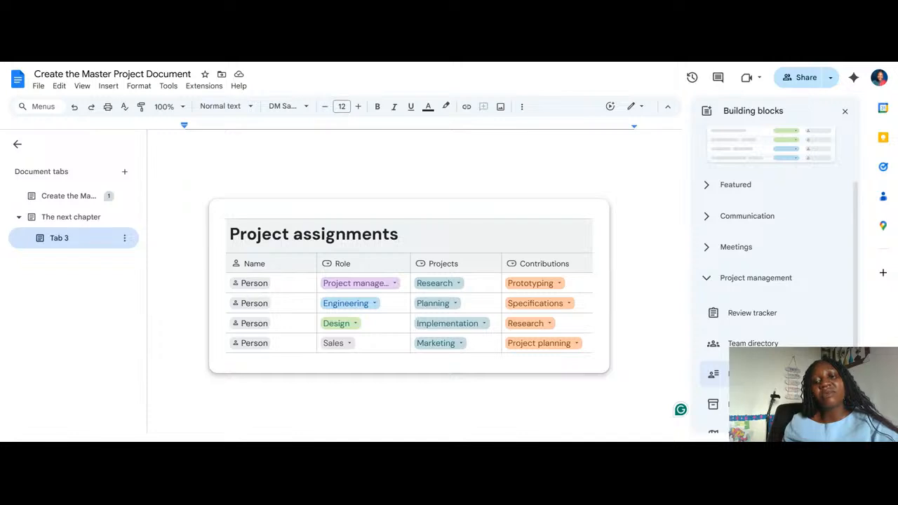
pyautogui.click(715, 374)
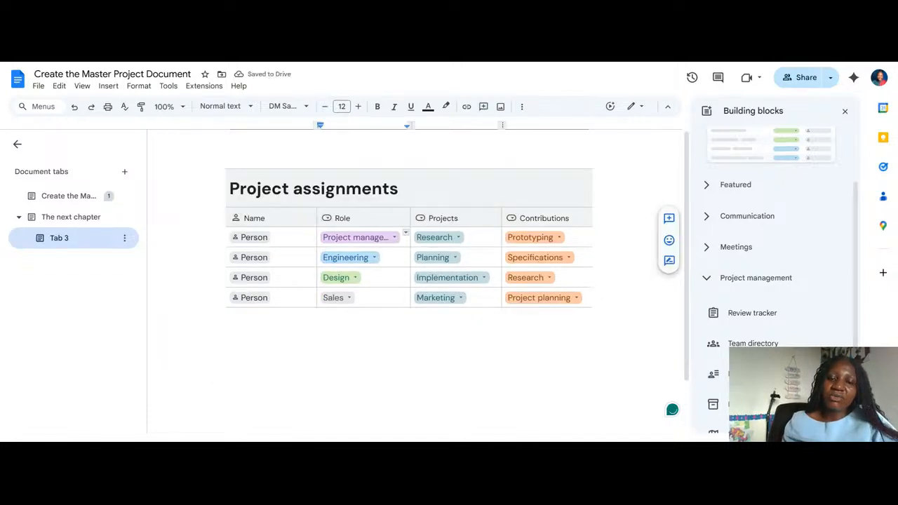
pyautogui.click(344, 240)
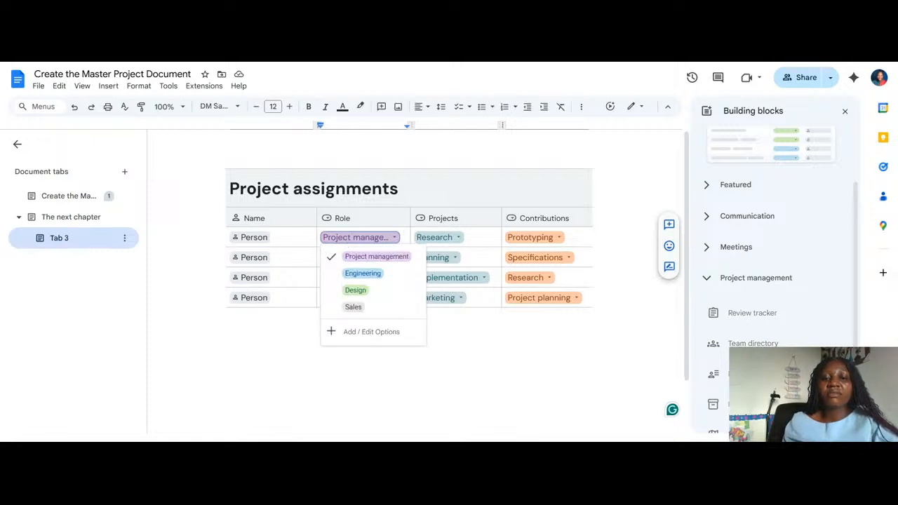
pyautogui.click(469, 238)
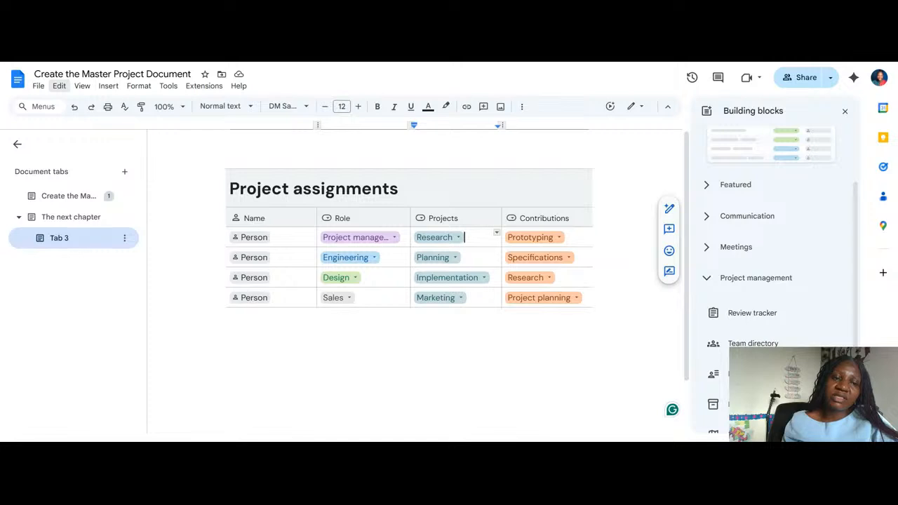
# Return to the Create the Master Project Document tab and review its file commands, download formats and security limitations
pyautogui.click(70, 196)
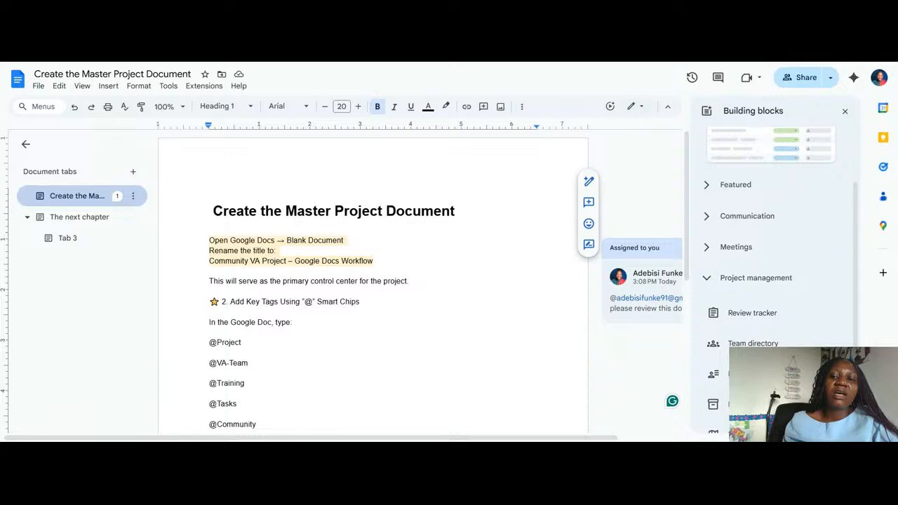
pyautogui.click(37, 87)
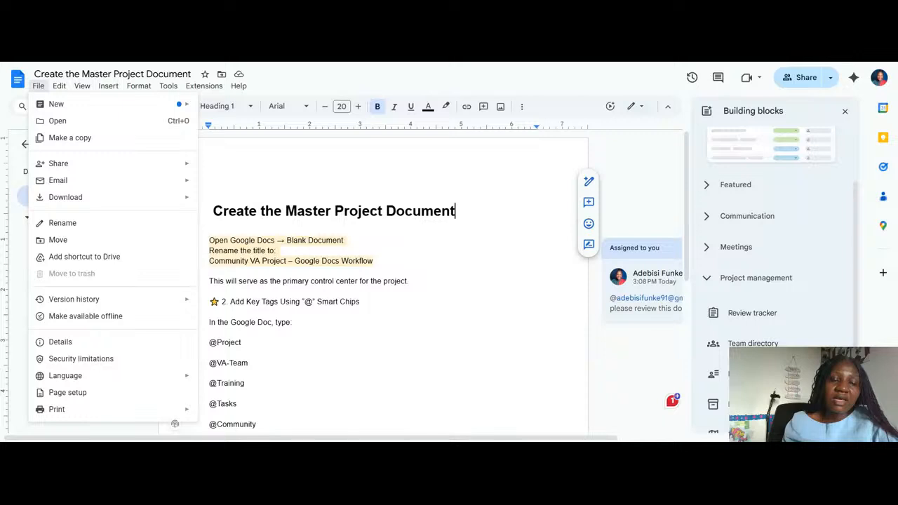
pyautogui.moveTo(59, 87)
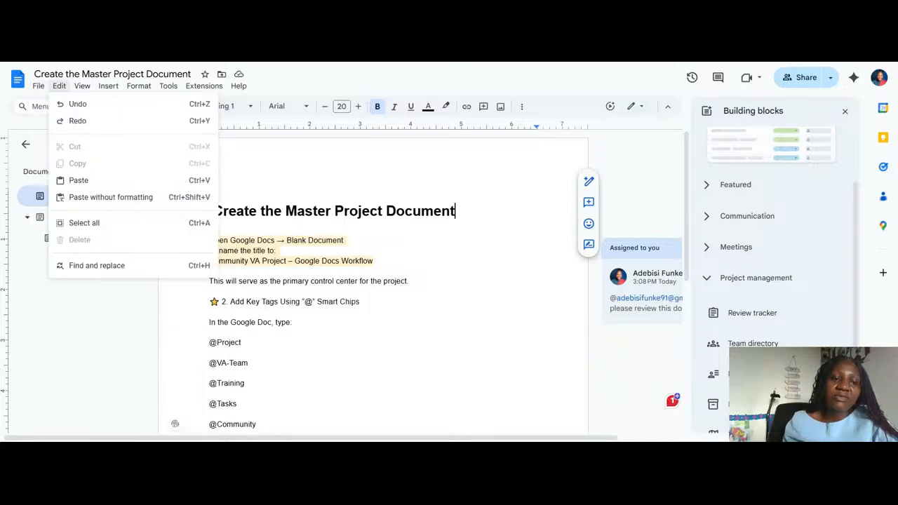
pyautogui.click(36, 91)
pyautogui.click(36, 89)
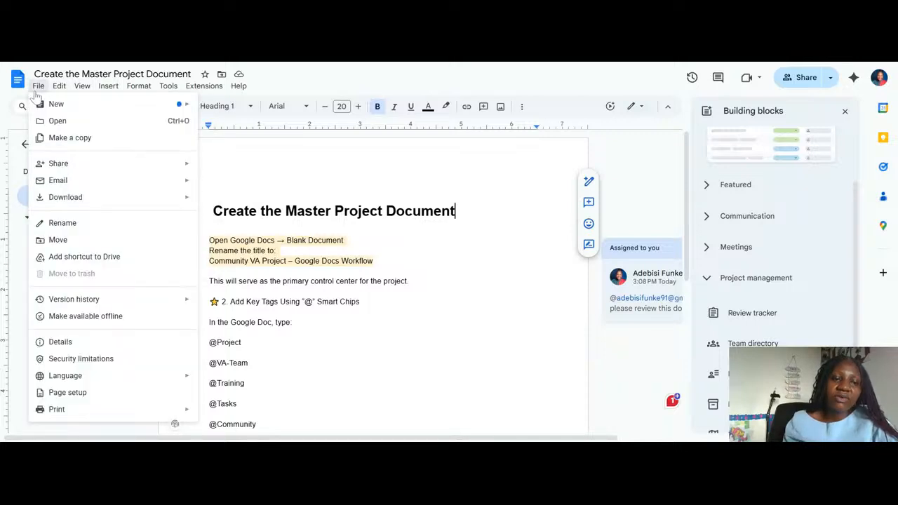
pyautogui.moveTo(59, 86)
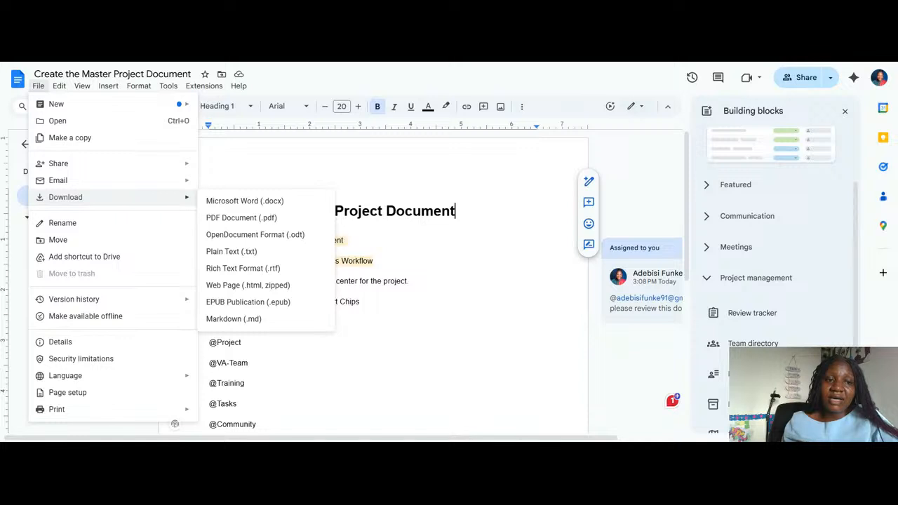
pyautogui.moveTo(58, 183)
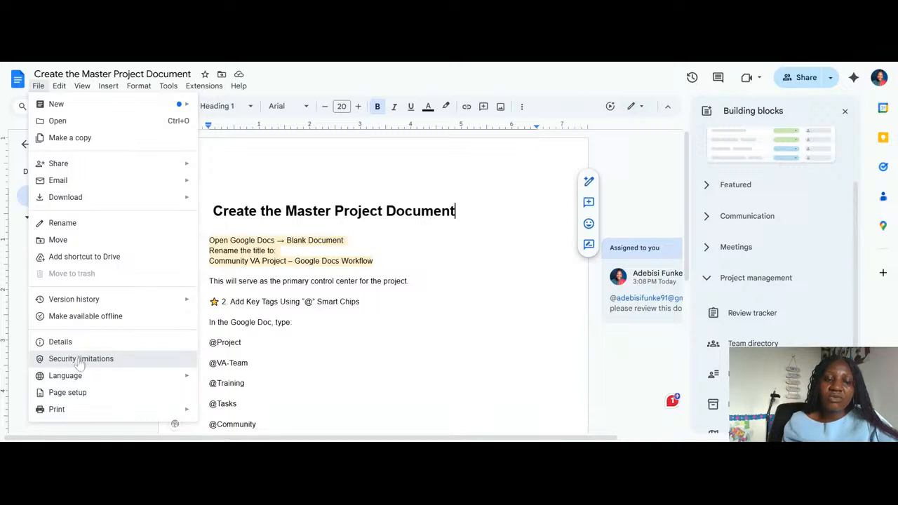
pyautogui.click(81, 362)
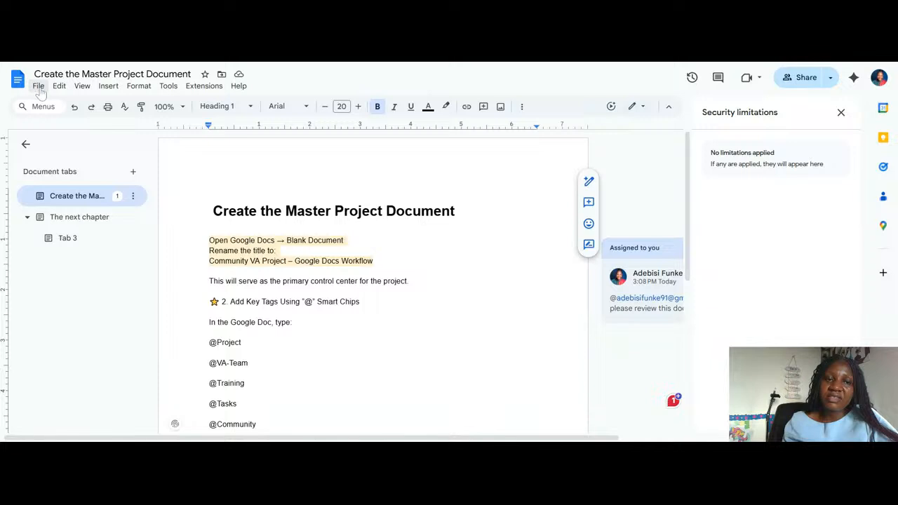
# Insert a 3 x 4 table directly below the Create the Master Project Document heading
pyautogui.click(107, 86)
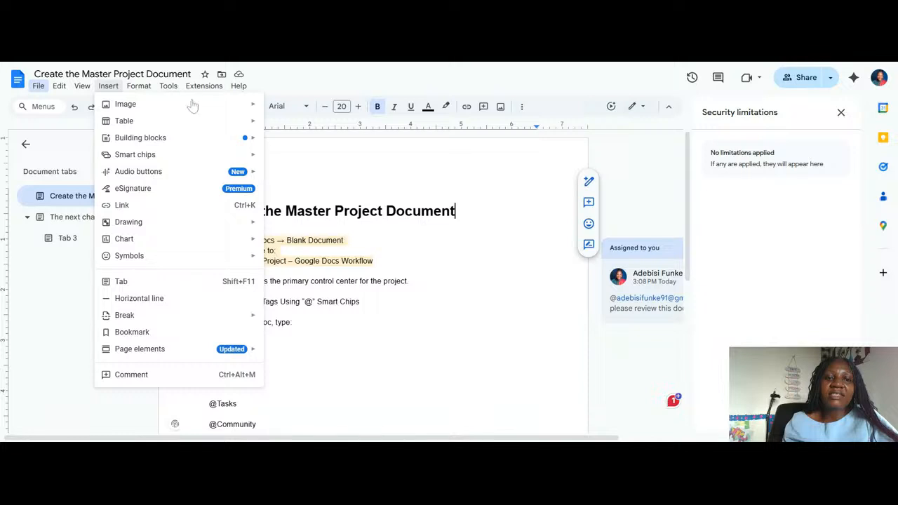
pyautogui.moveTo(110, 87)
pyautogui.moveTo(124, 122)
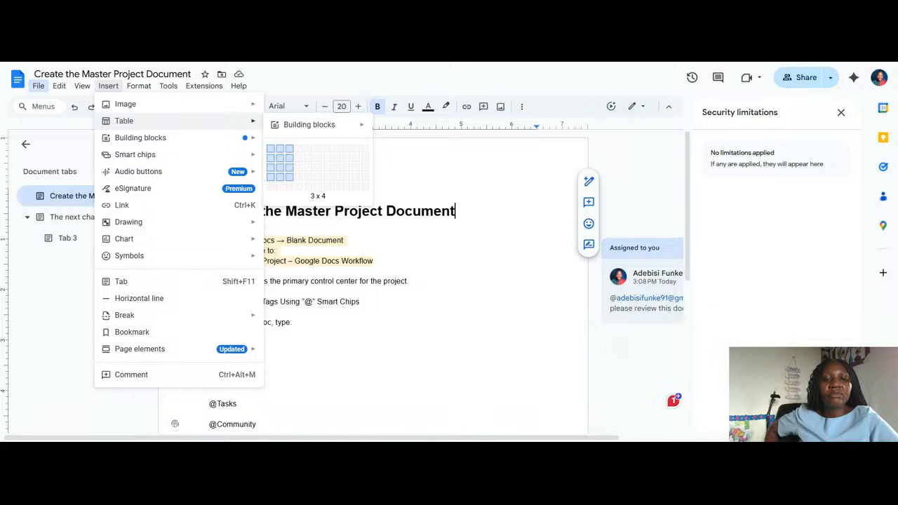
pyautogui.click(292, 180)
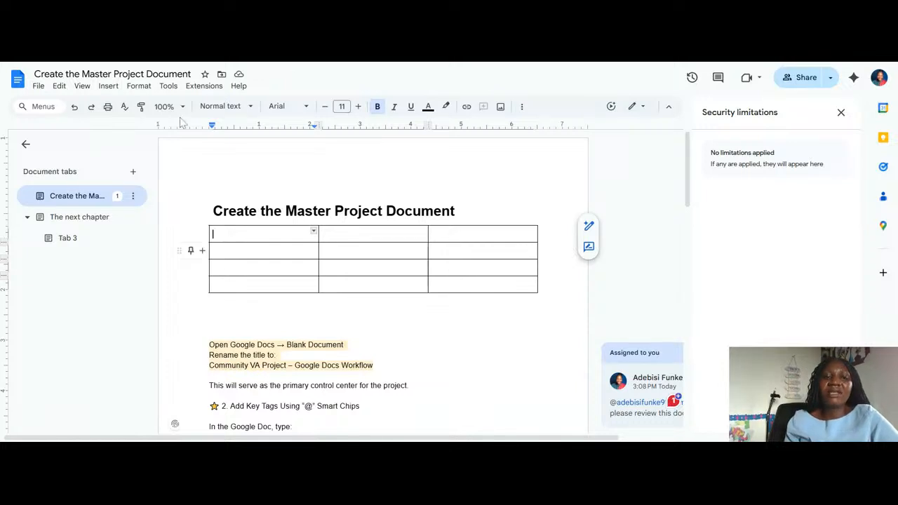
pyautogui.click(163, 91)
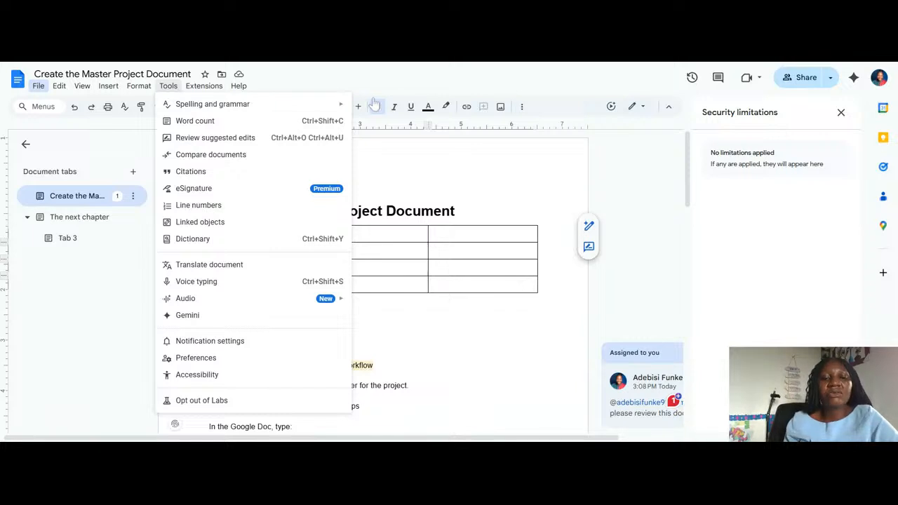
pyautogui.press('Right')
pyautogui.press('Escape')
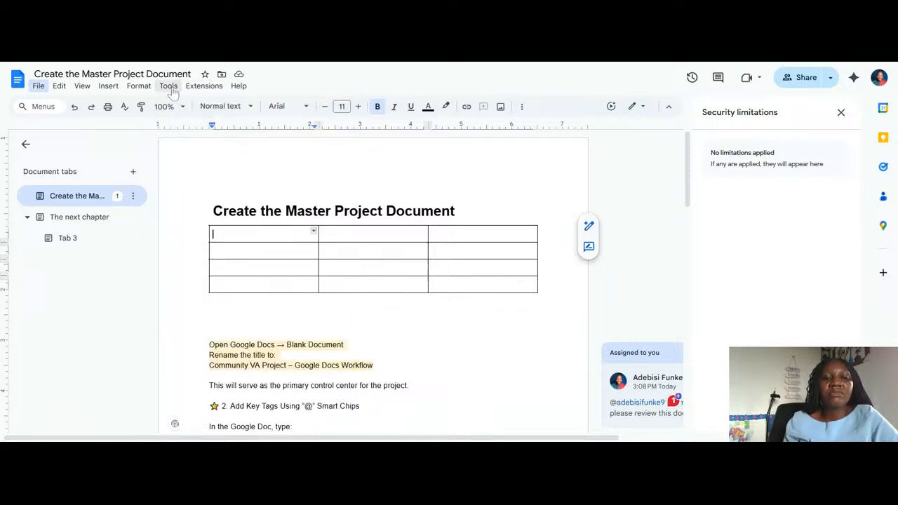
pyautogui.click(171, 92)
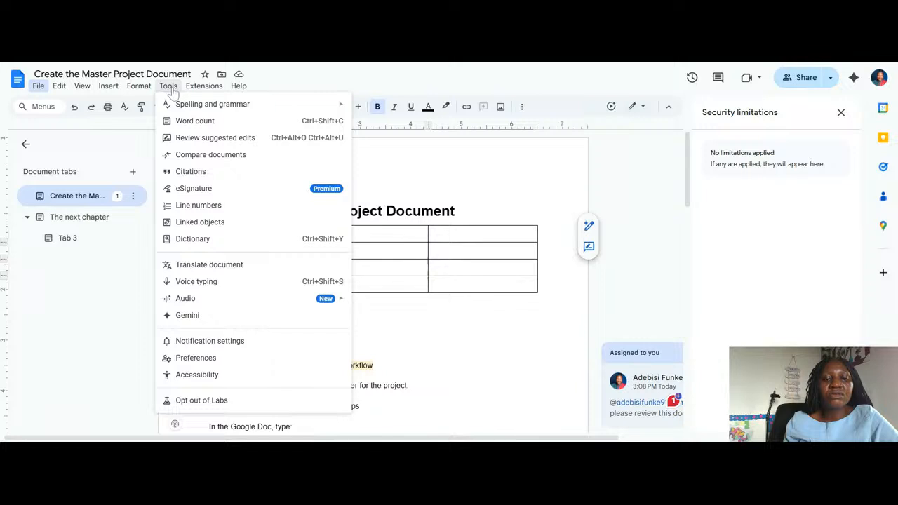
pyautogui.press('Escape')
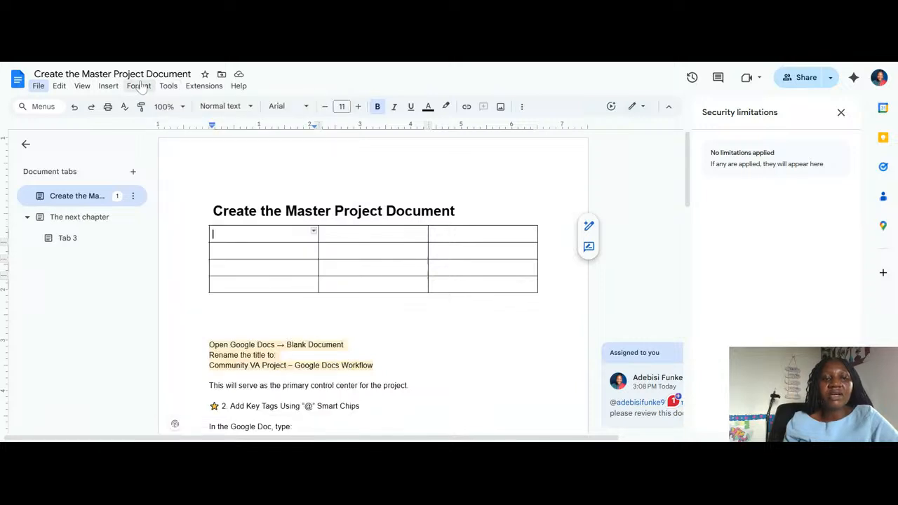
# Review the formatting commands available for the document and its table, along with the extension and editing options
pyautogui.click(139, 85)
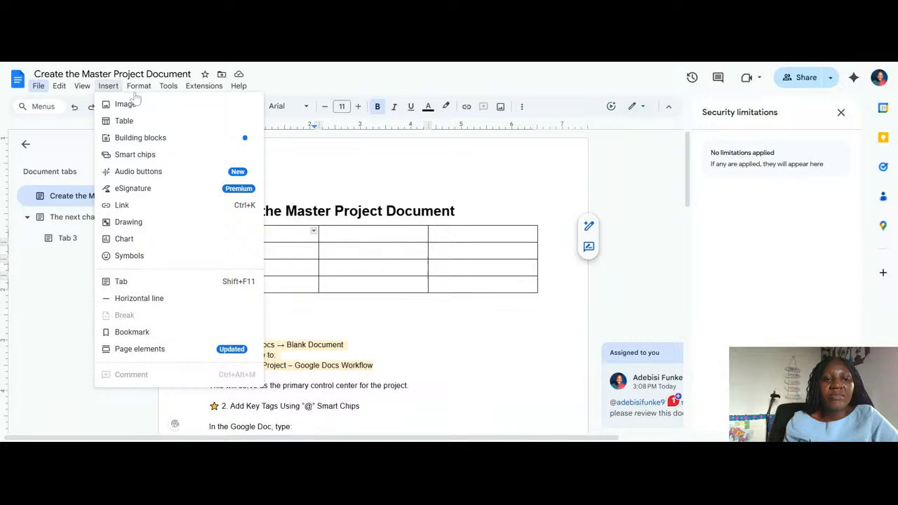
pyautogui.press('Escape')
pyautogui.click(136, 90)
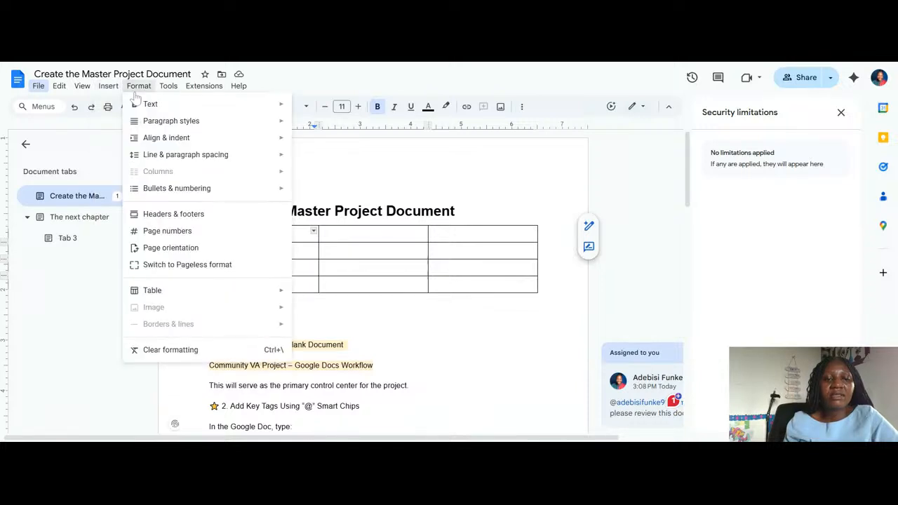
pyautogui.moveTo(189, 163)
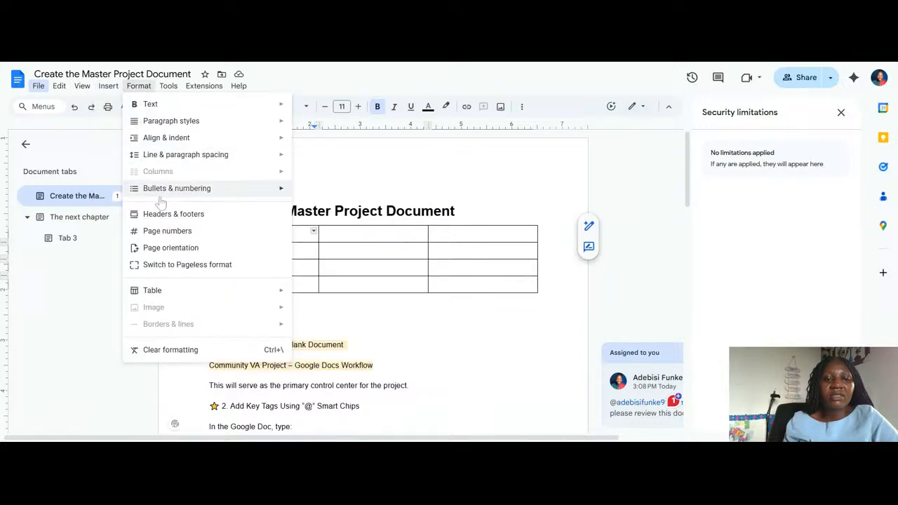
pyautogui.moveTo(154, 192)
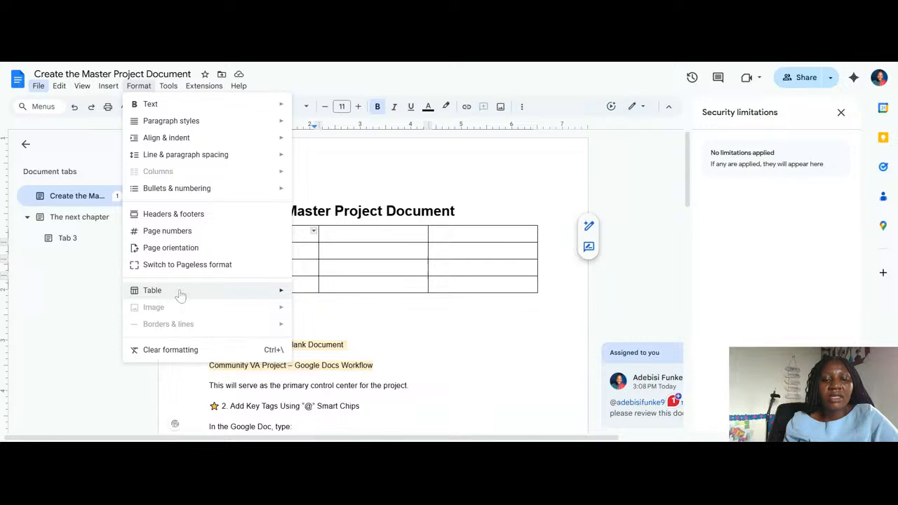
pyautogui.moveTo(178, 295)
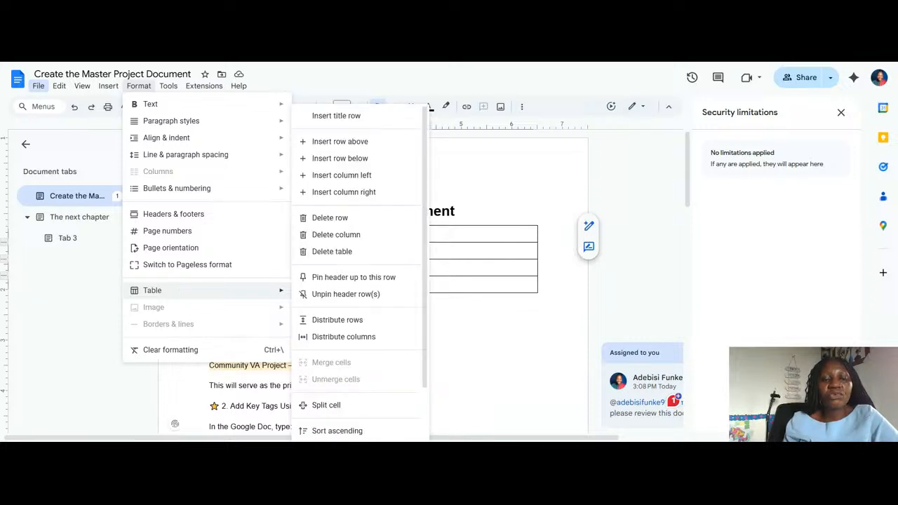
pyautogui.moveTo(199, 91)
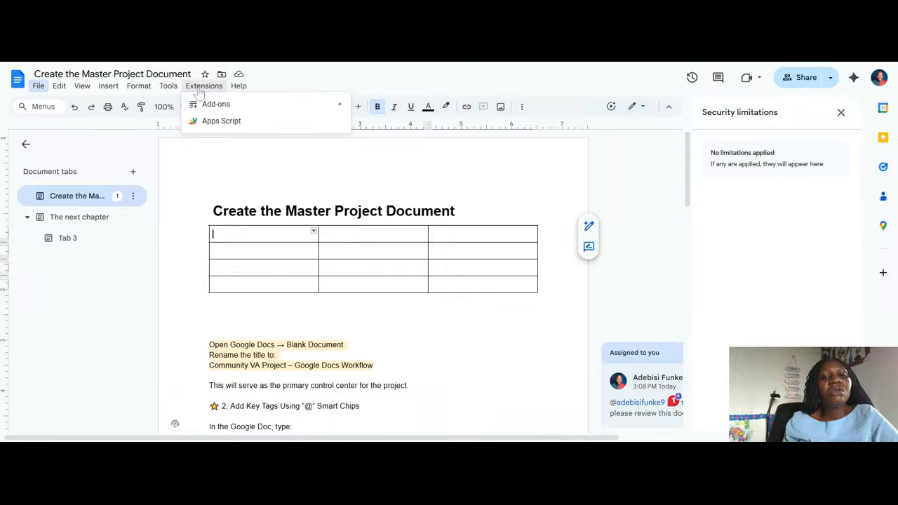
pyautogui.moveTo(203, 113)
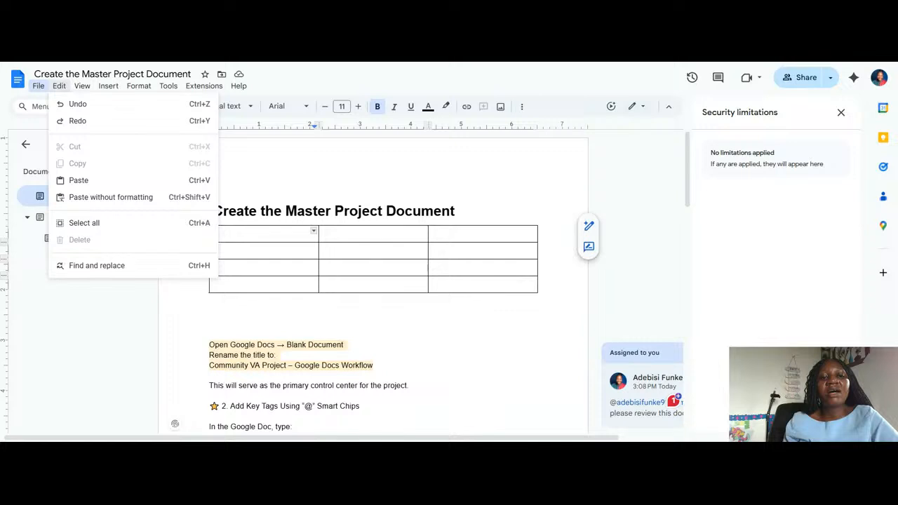
pyautogui.press('Escape')
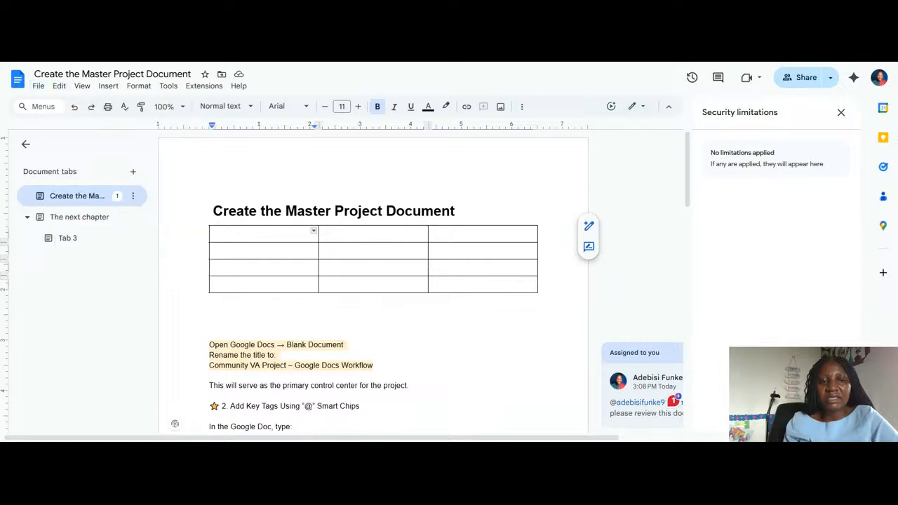